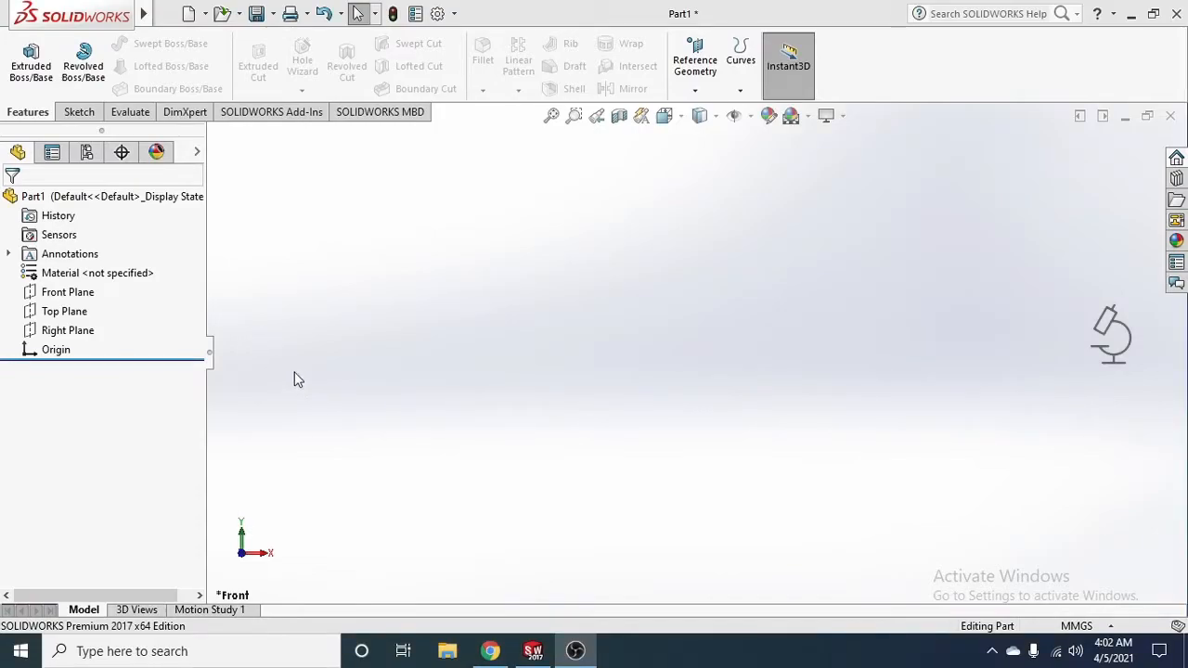
# - Sketch a circle about 82 mm in diameter on the Top Plane, centred on the origin
pyautogui.click(65, 312)
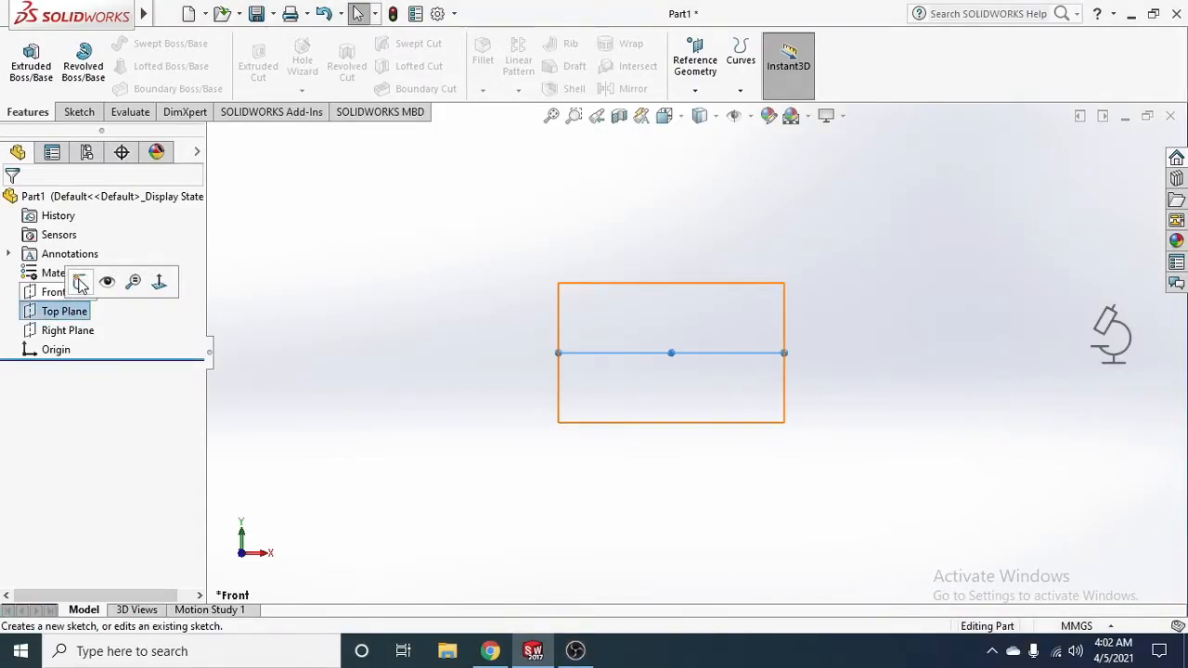
pyautogui.click(81, 282)
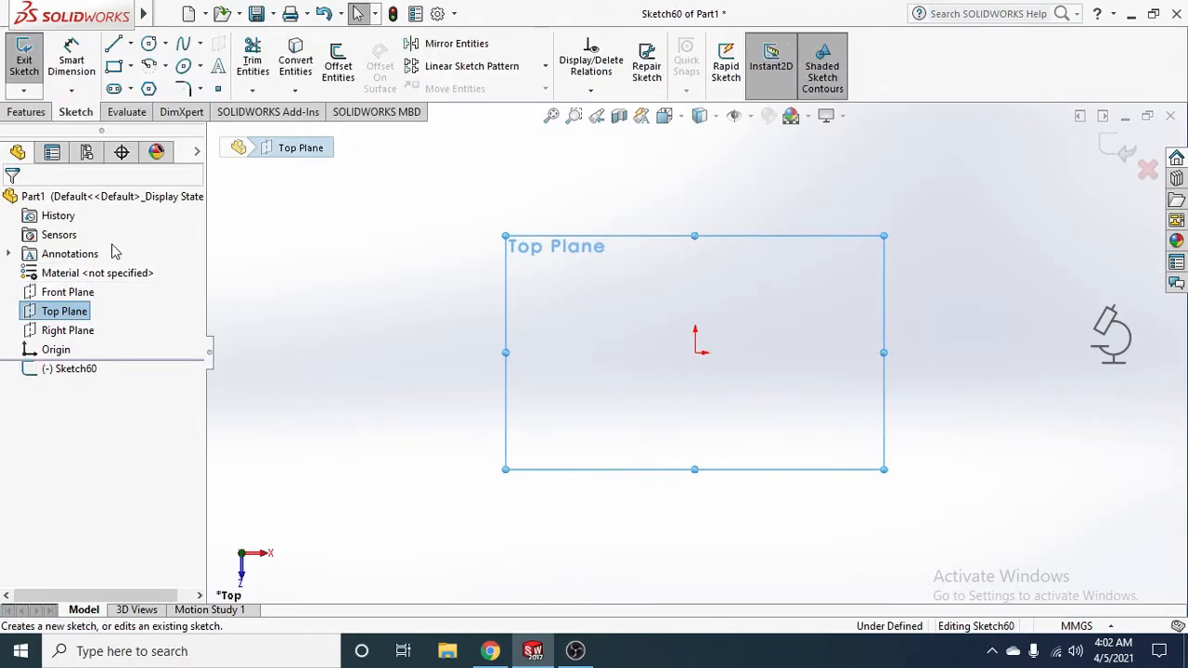
pyautogui.click(150, 45)
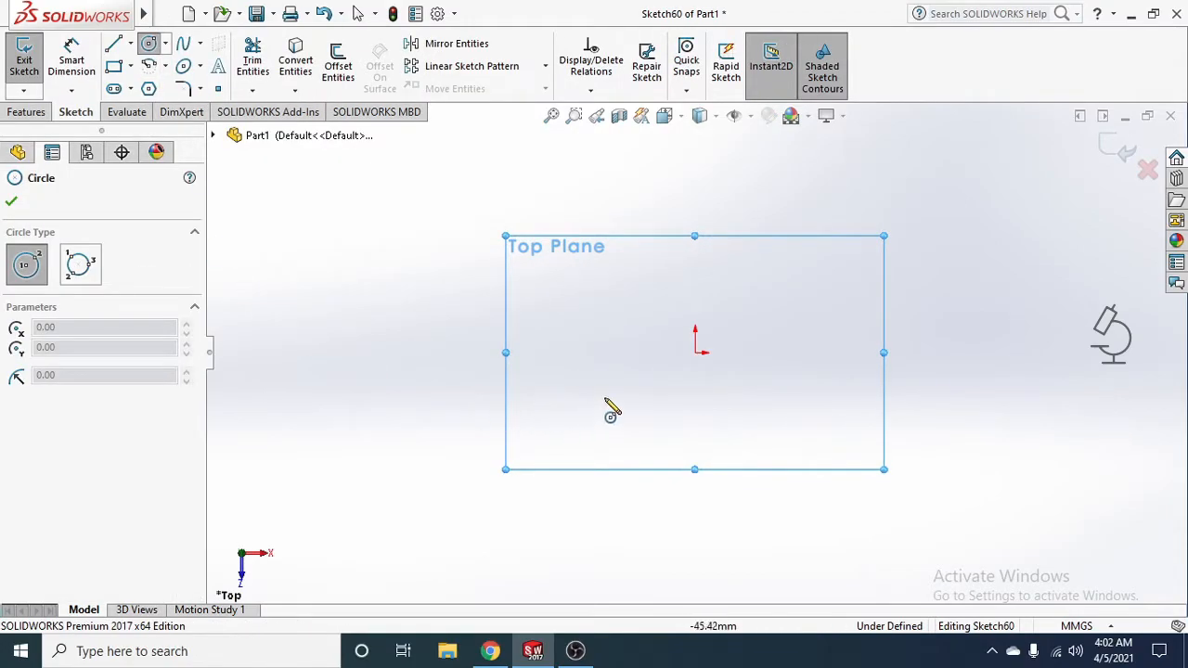
pyautogui.click(696, 353)
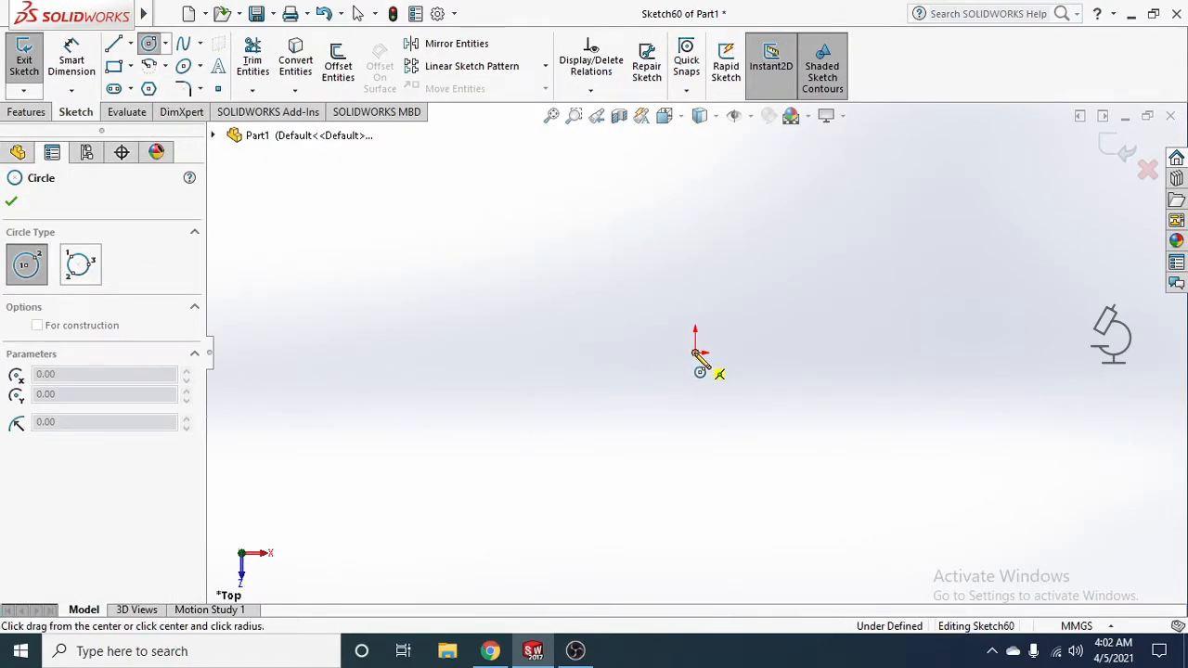
pyautogui.click(743, 425)
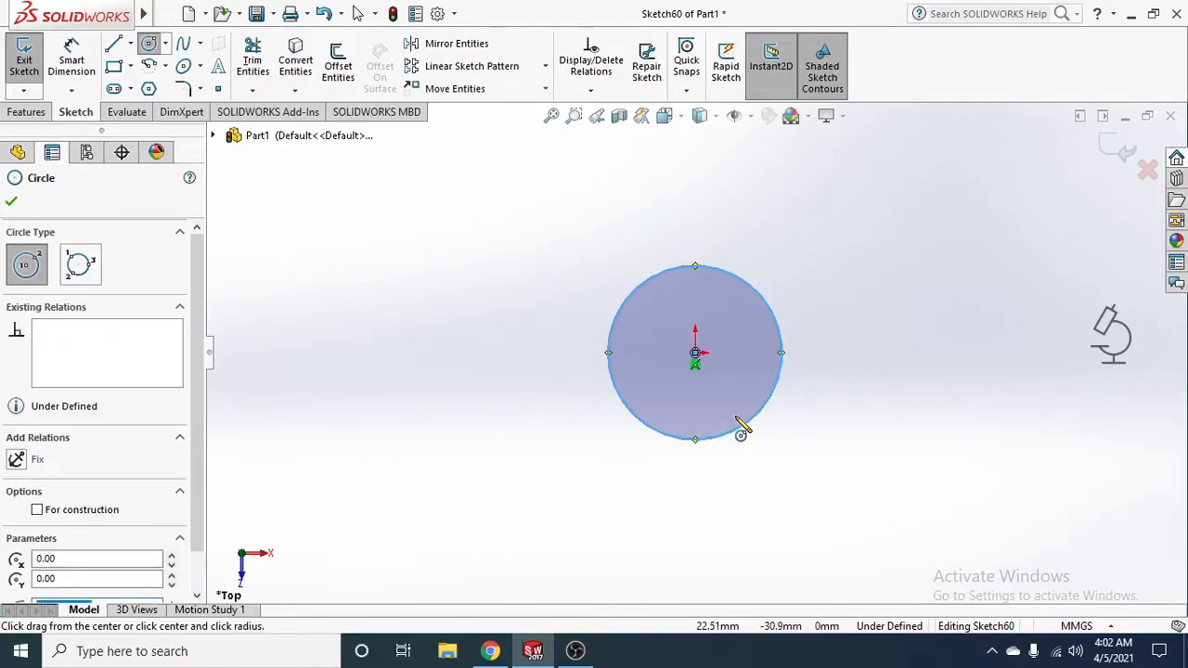
# - Dimension the circle's diameter to 50 mm and exit the sketch
pyautogui.click(83, 54)
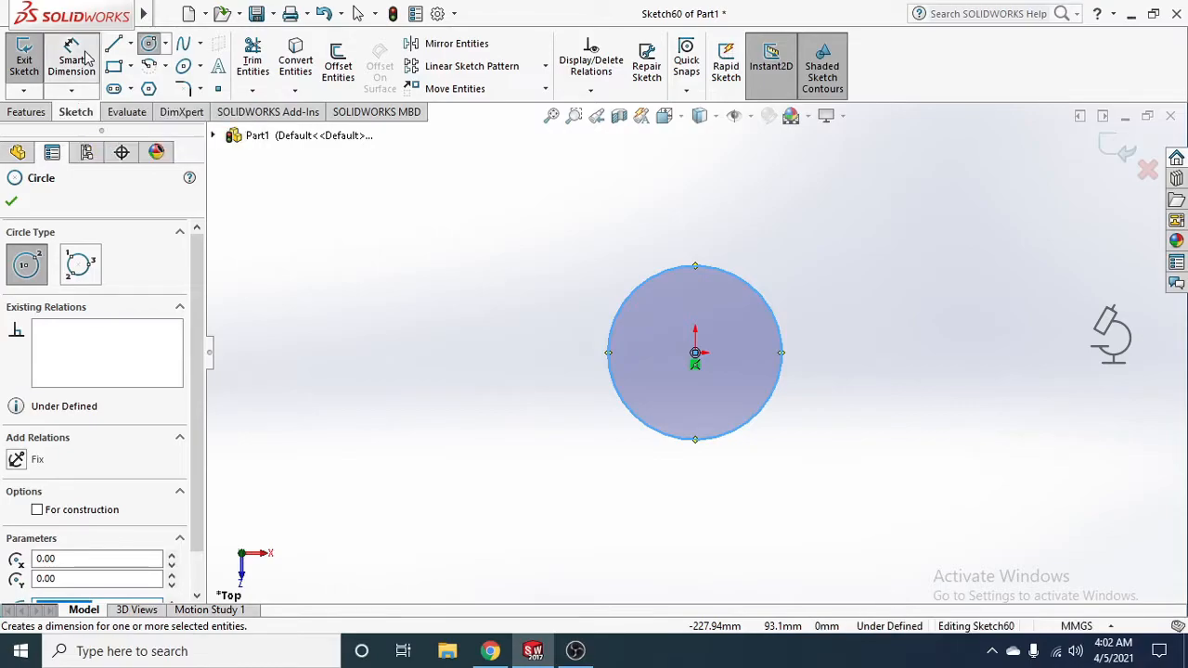
pyautogui.click(789, 371)
pyautogui.click(827, 365)
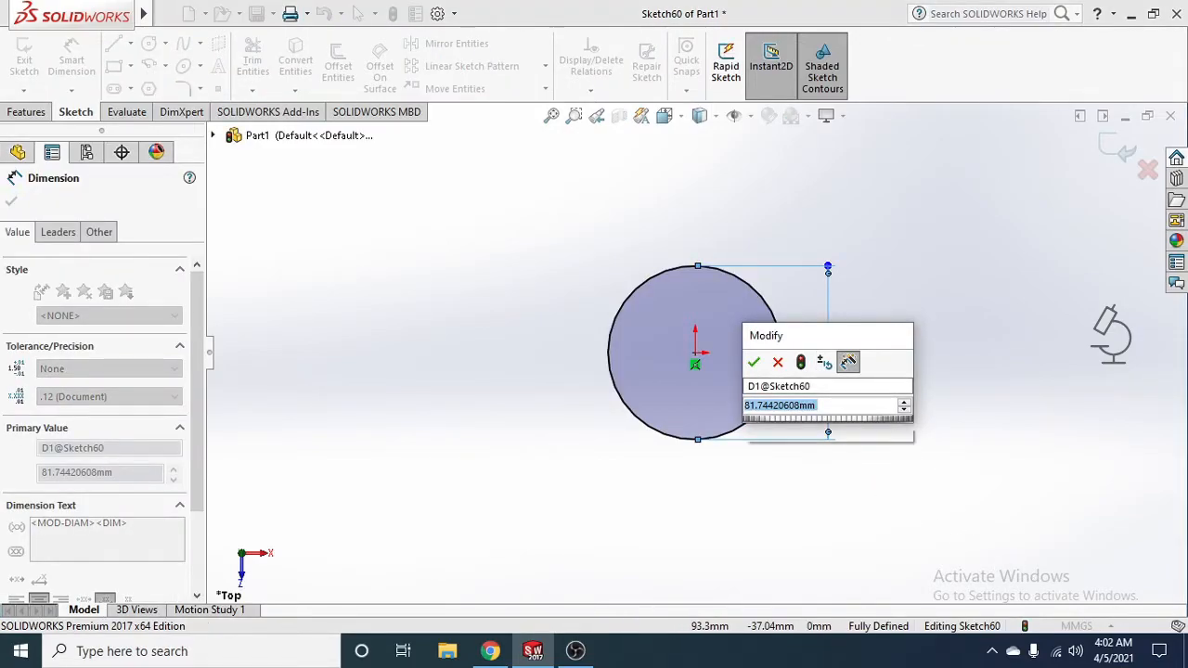
pyautogui.write('50')
pyautogui.press('Return')
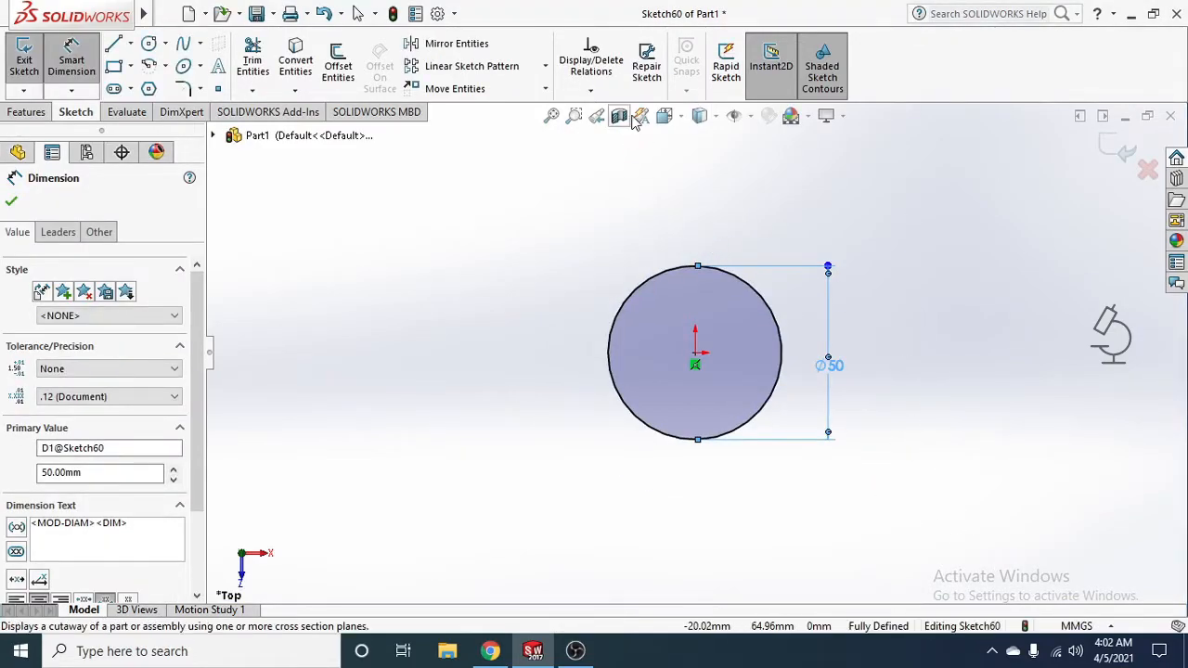
pyautogui.click(1122, 151)
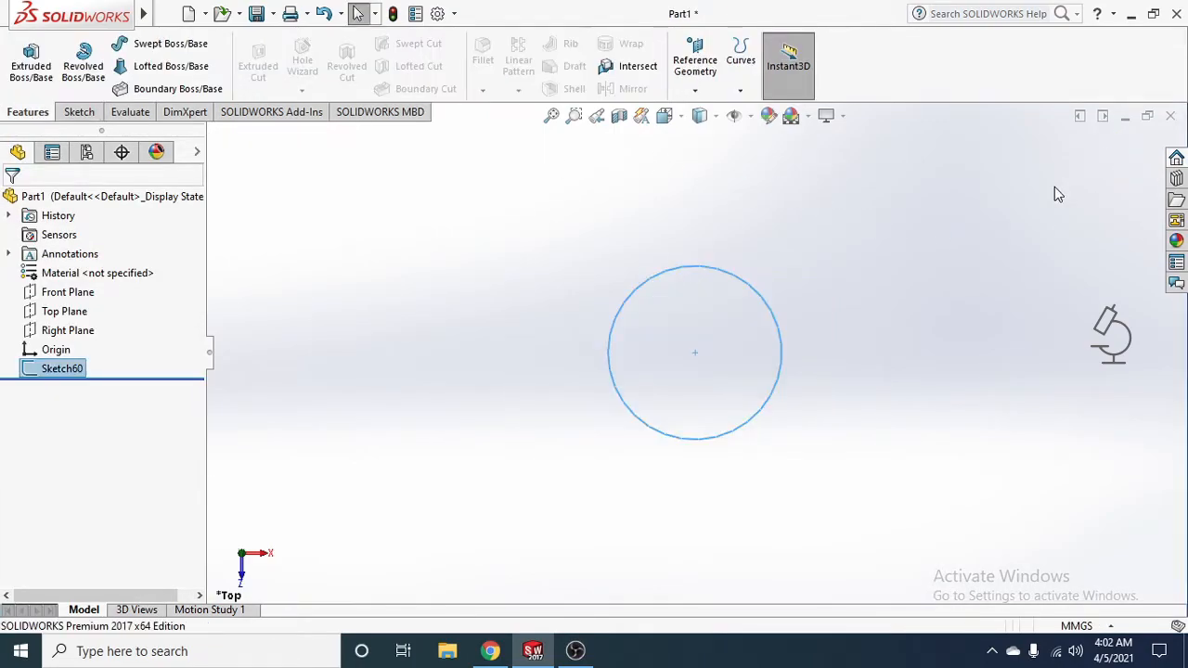
# - Start a Helix and Spiral curve from the circle and move its parameter callouts clear of the preview in a near-front view
pyautogui.click(746, 82)
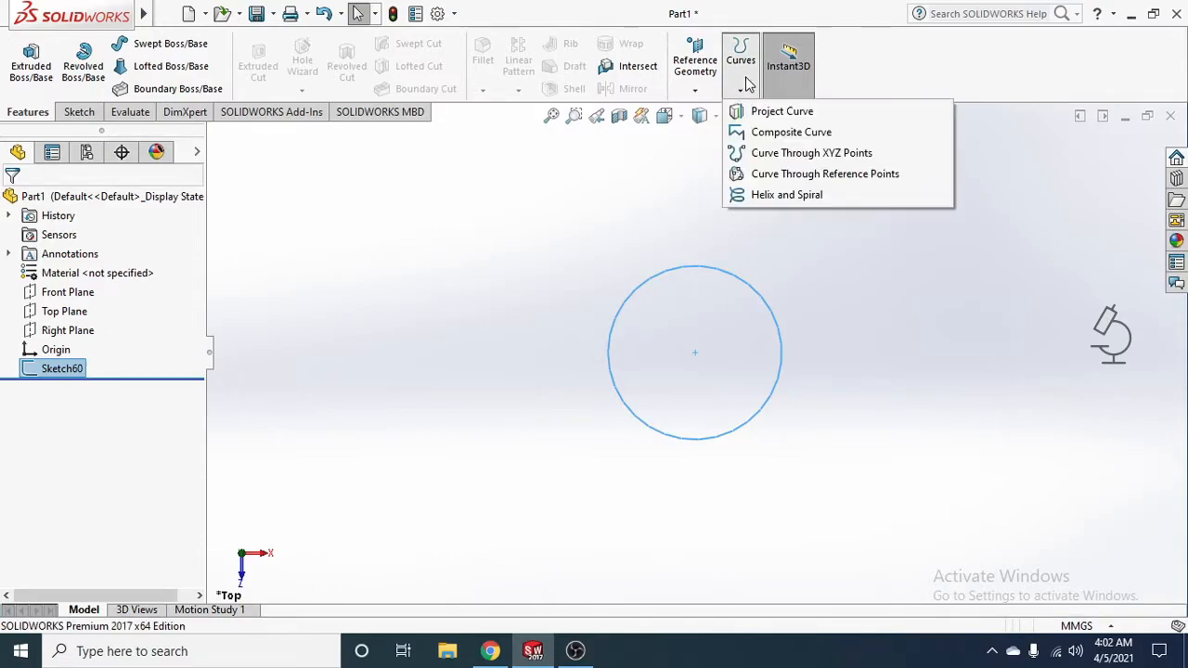
pyautogui.click(813, 198)
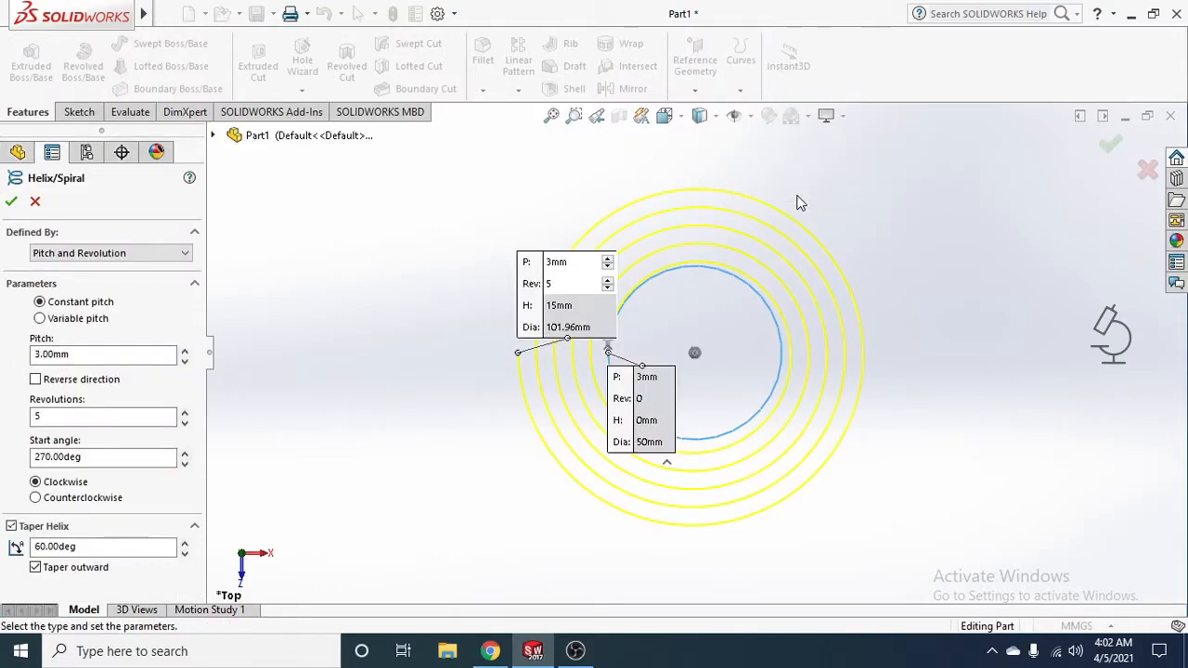
pyautogui.click(665, 115)
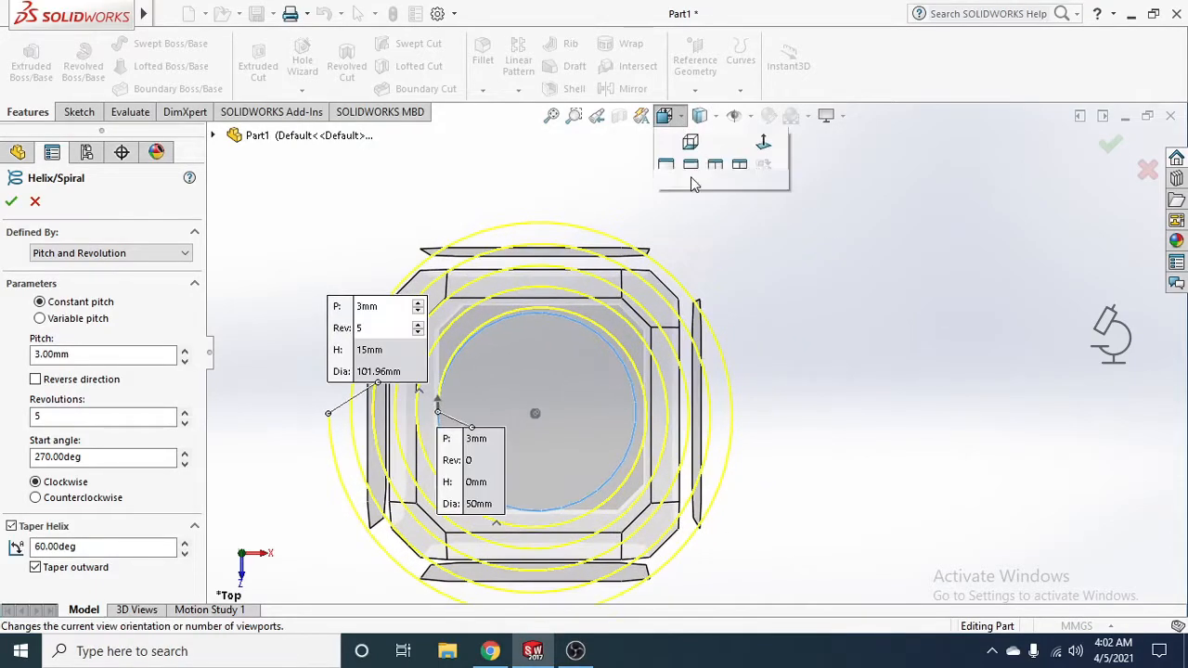
pyautogui.click(694, 193)
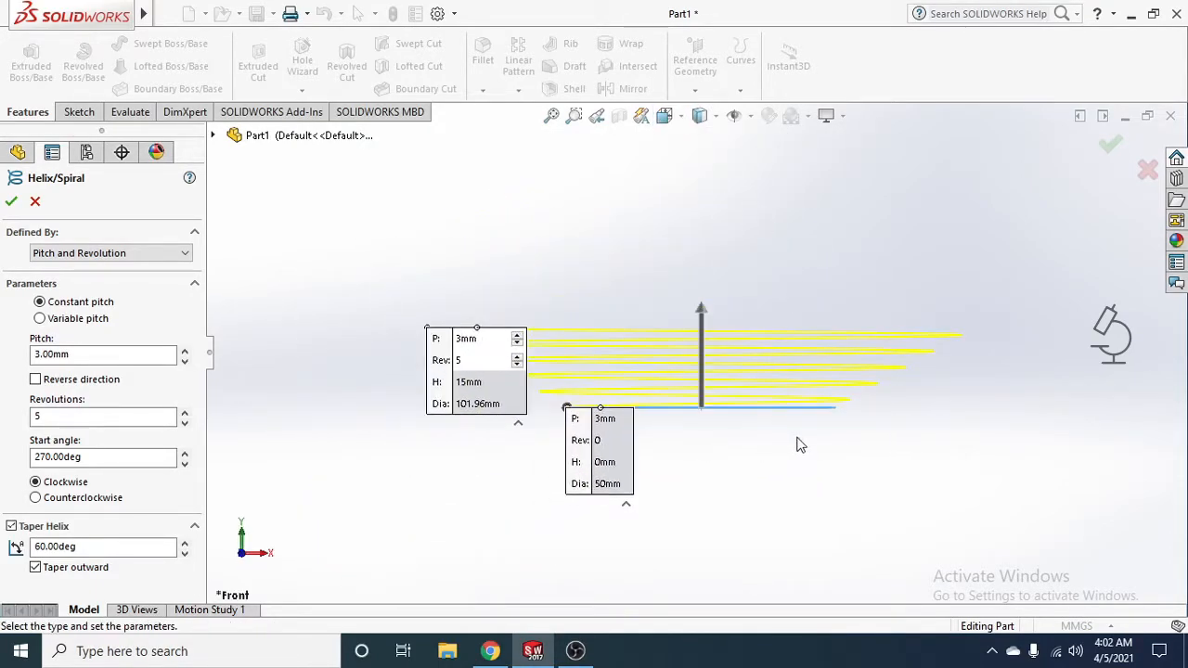
pyautogui.moveTo(855, 275); pyautogui.dragTo(854, 292, button='middle')
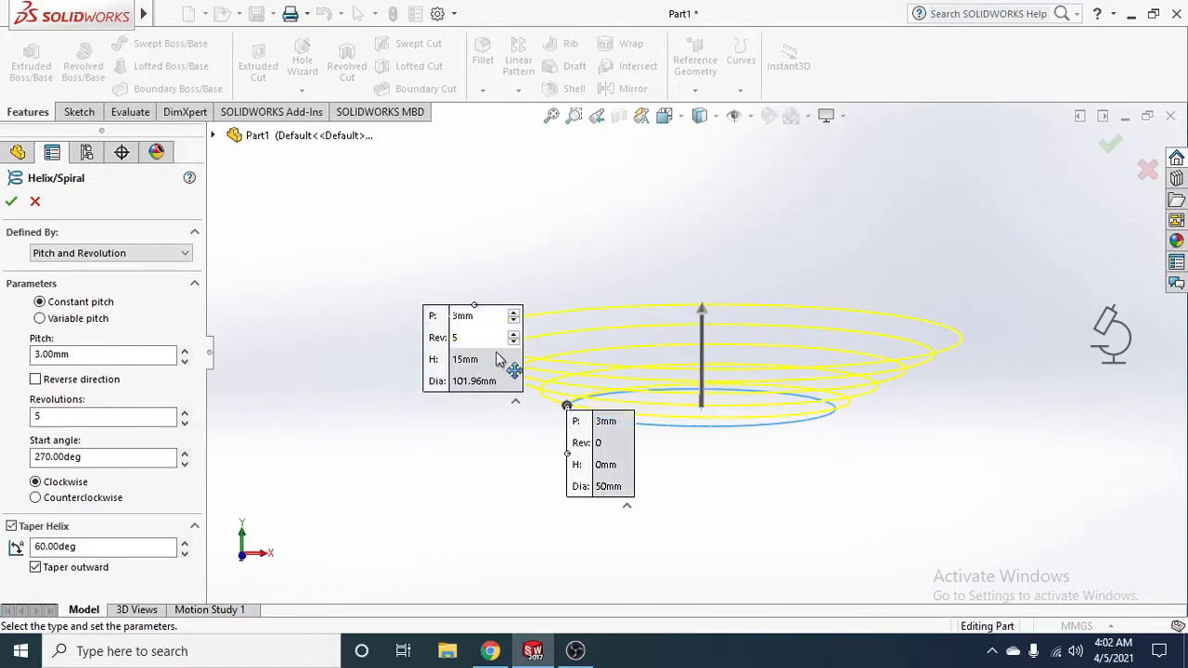
pyautogui.moveTo(423, 341); pyautogui.dragTo(342, 341)
pyautogui.moveTo(633, 486); pyautogui.dragTo(545, 520)
pyautogui.moveTo(811, 266); pyautogui.dragTo(825, 238, button='middle')
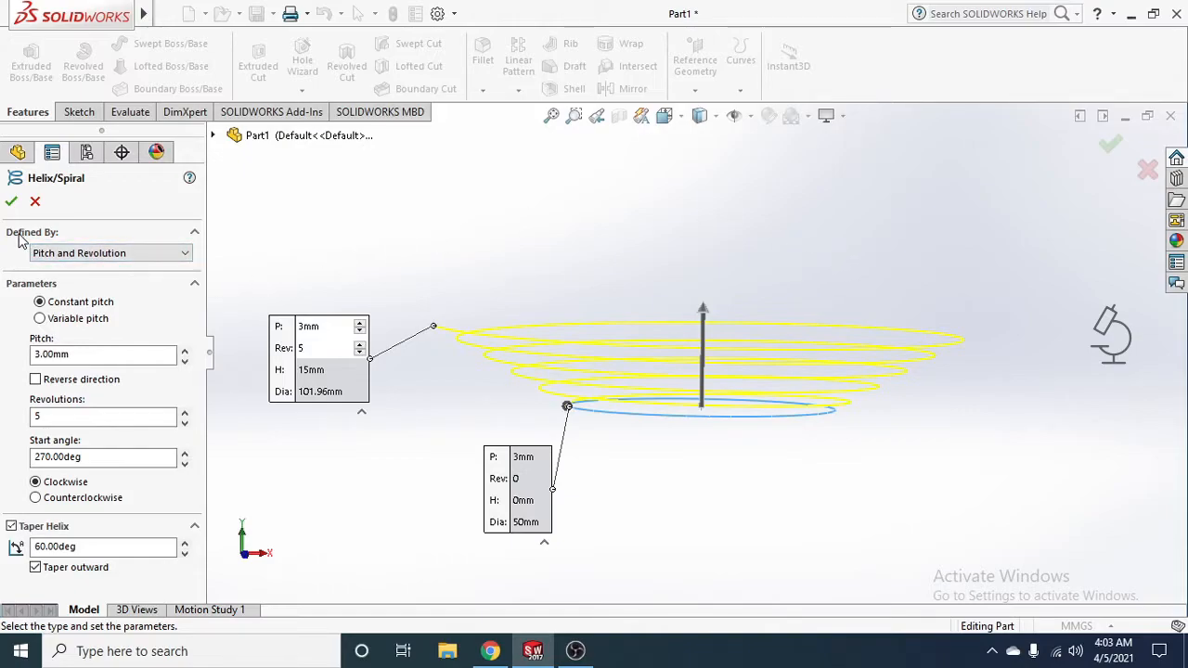
# - Define the helix by Height and Revolution and set its height to 50 mm
pyautogui.click(162, 257)
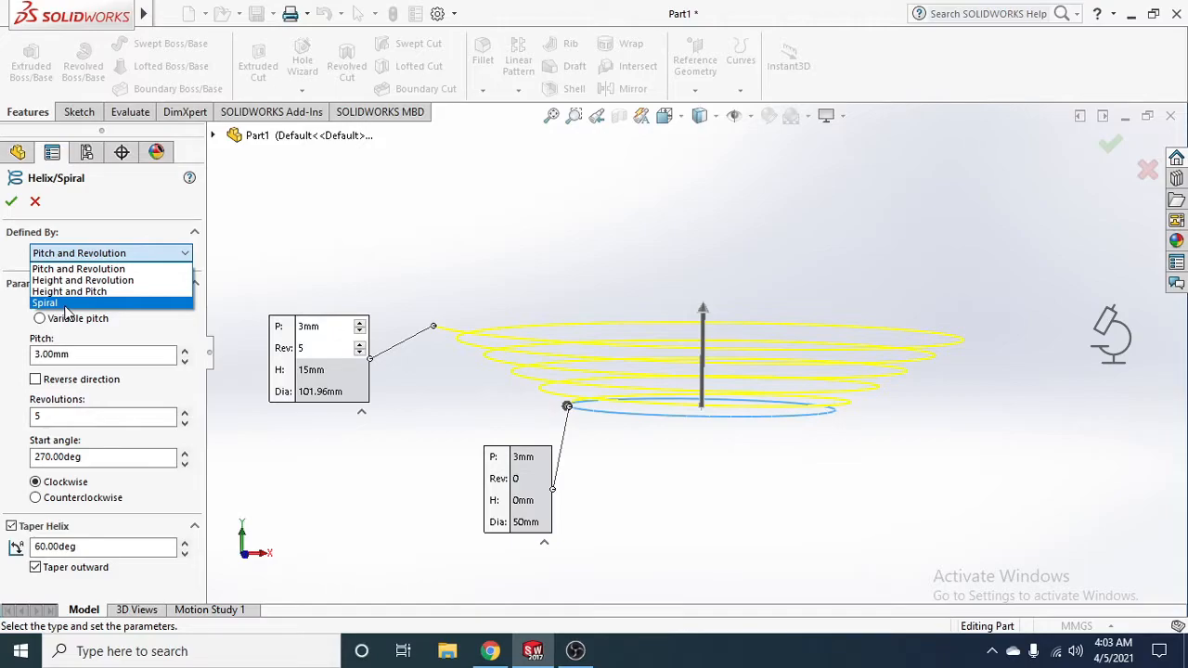
pyautogui.click(108, 281)
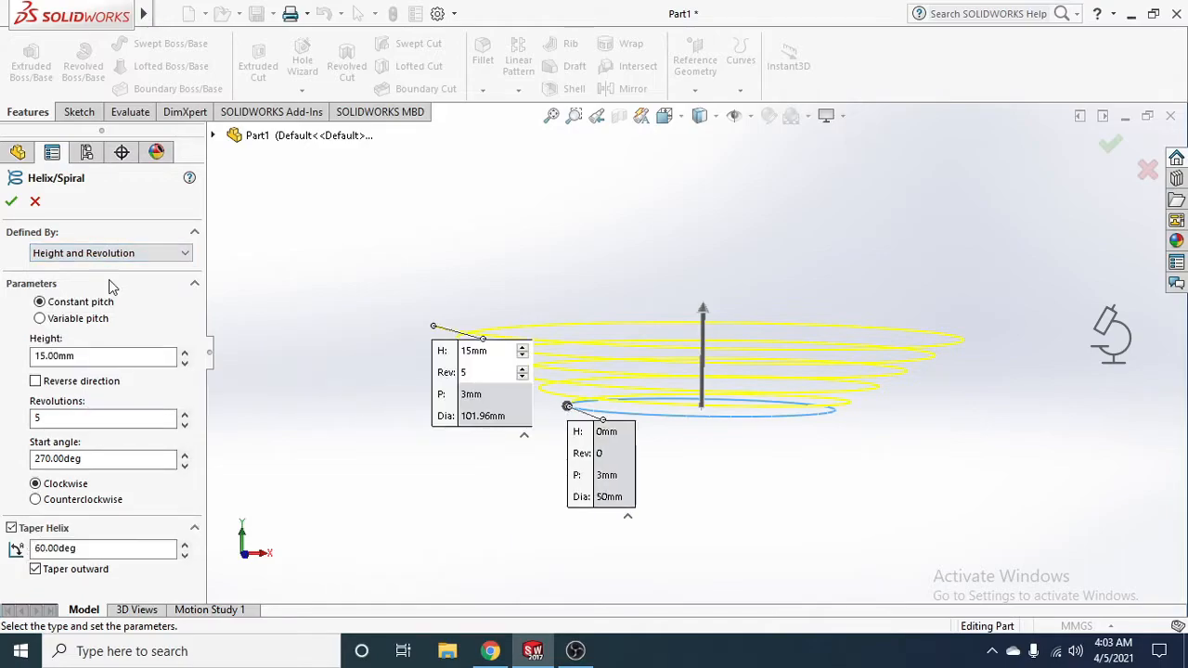
pyautogui.click(92, 356)
pyautogui.click(93, 356)
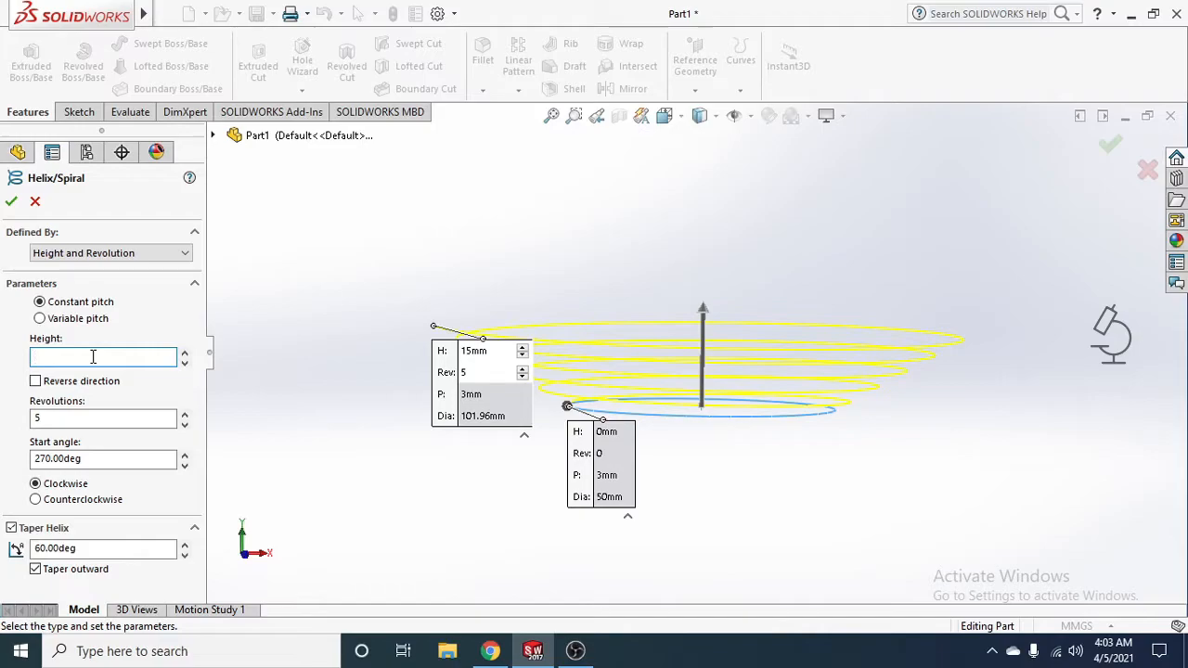
pyautogui.write('0.00mm')
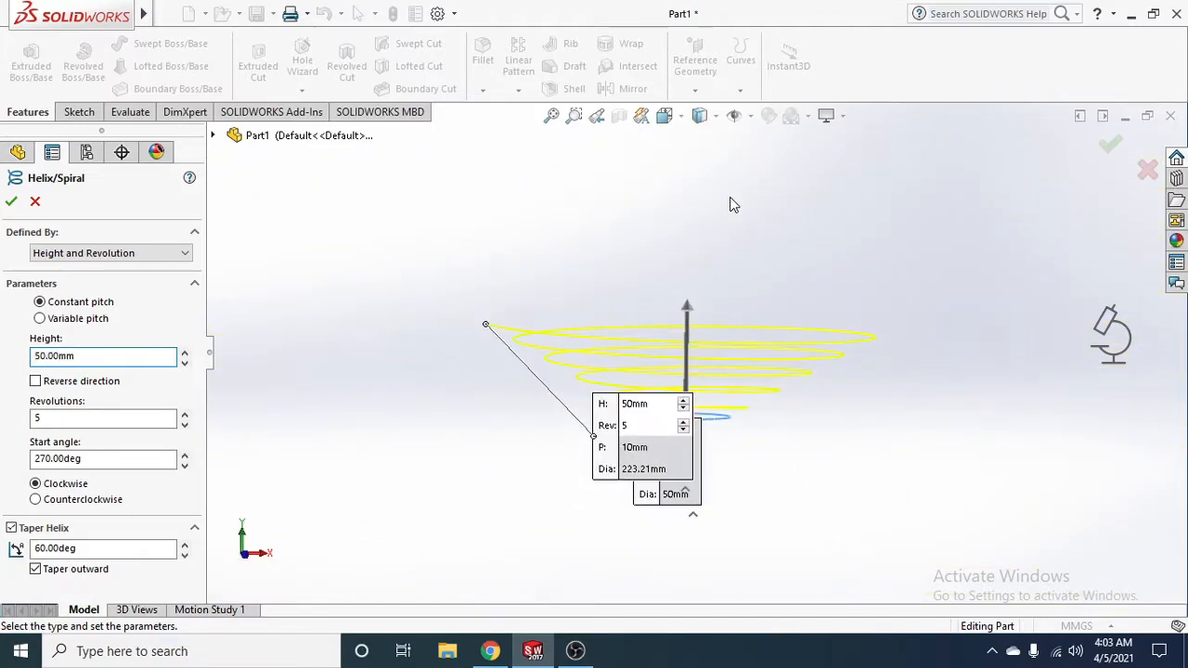
# - Set the helix to 7 revolutions and reposition both callouts beside the preview in the Front view
pyautogui.click(64, 417)
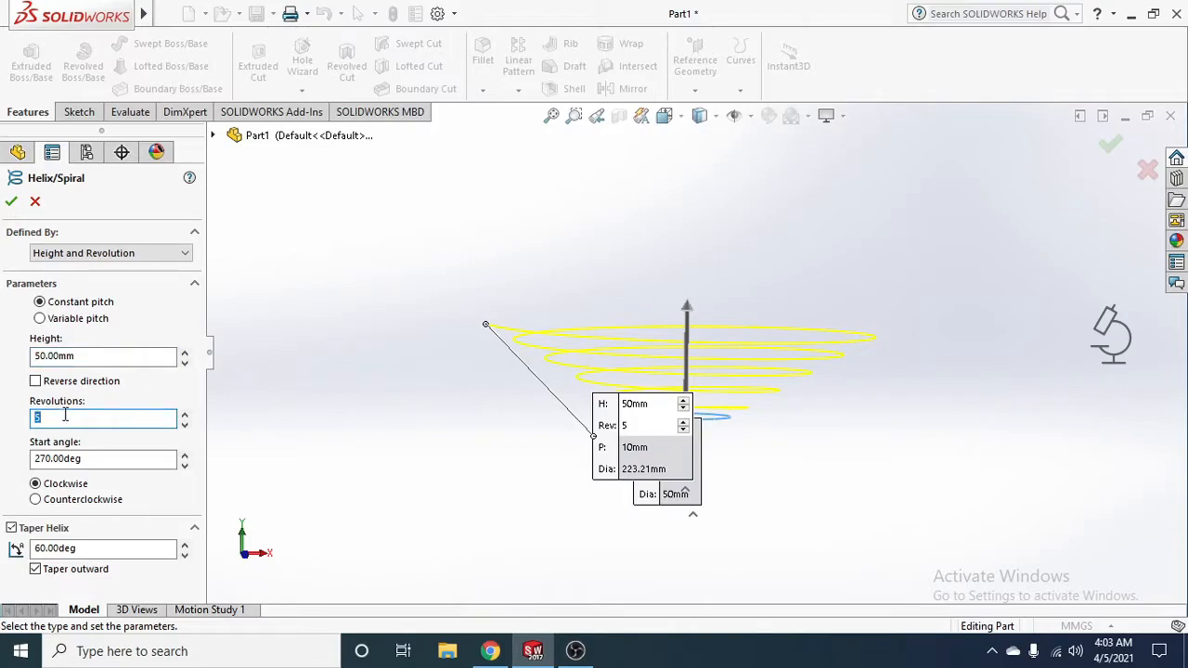
pyautogui.write('5')
pyautogui.write('7')
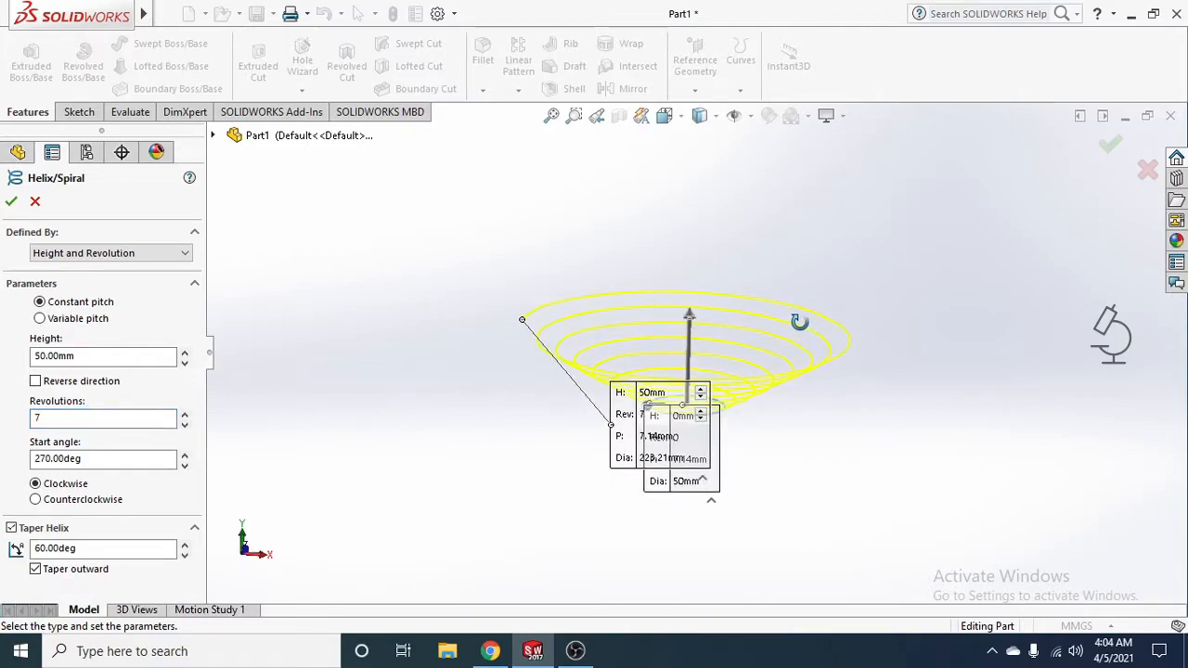
pyautogui.moveTo(675, 431); pyautogui.dragTo(487, 411)
pyautogui.moveTo(637, 443); pyautogui.dragTo(428, 263)
pyautogui.moveTo(510, 442); pyautogui.dragTo(617, 512)
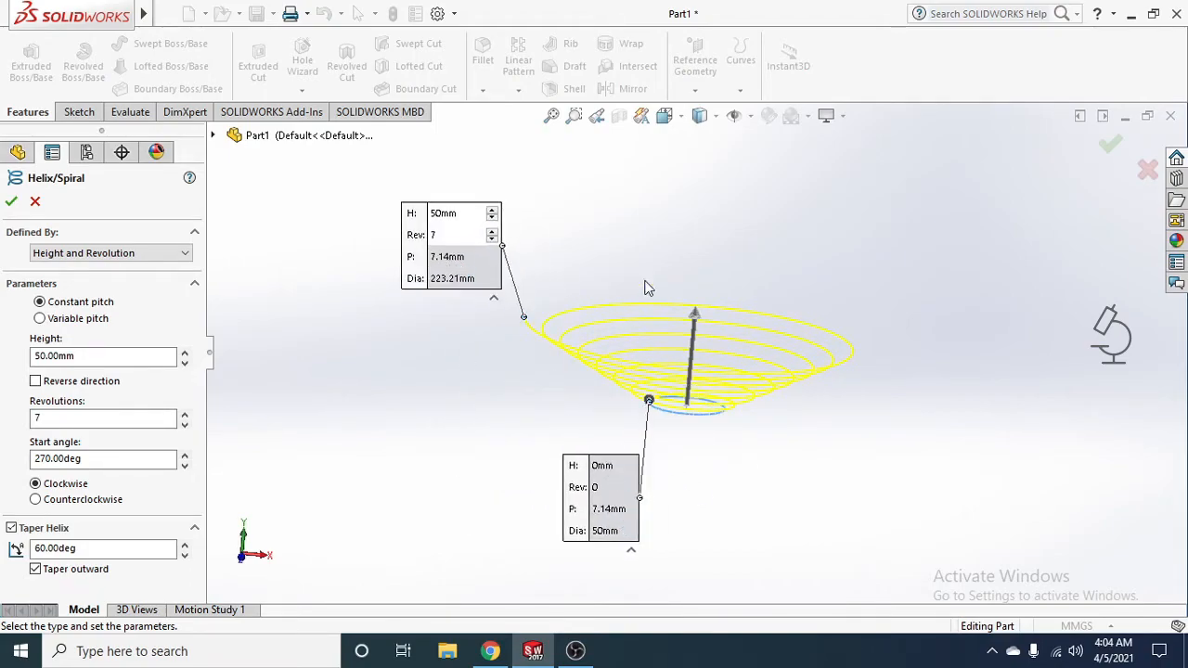
pyautogui.click(666, 115)
pyautogui.click(694, 191)
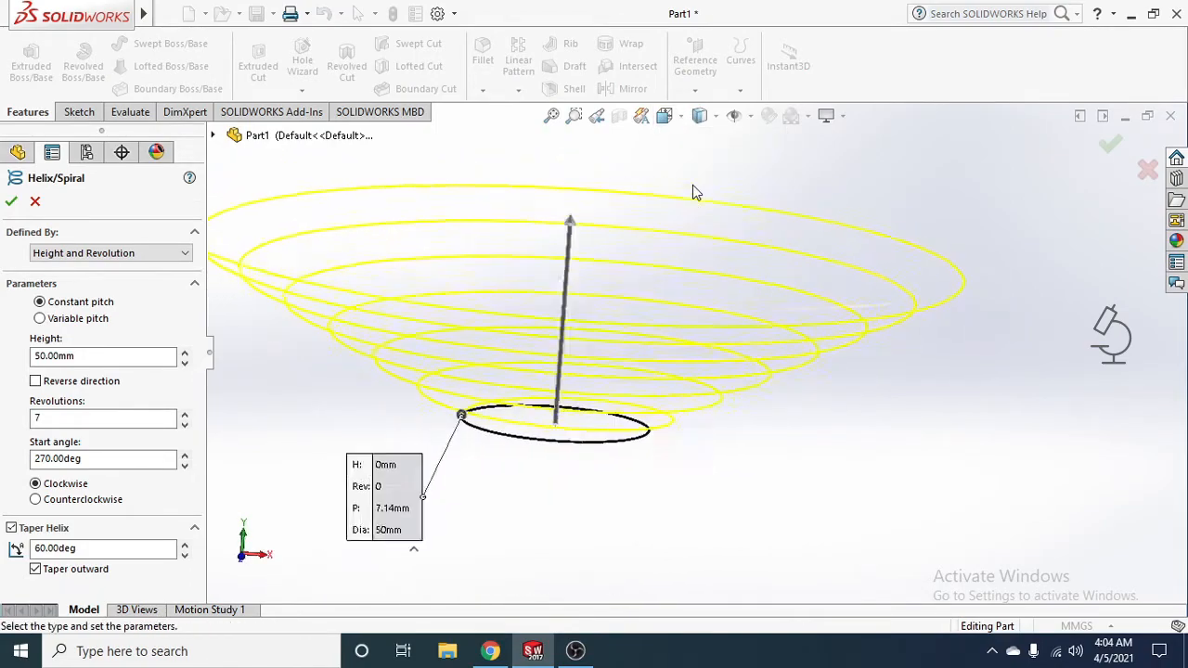
pyautogui.moveTo(640, 473); pyautogui.dragTo(533, 493)
pyautogui.moveTo(466, 278); pyautogui.dragTo(348, 271)
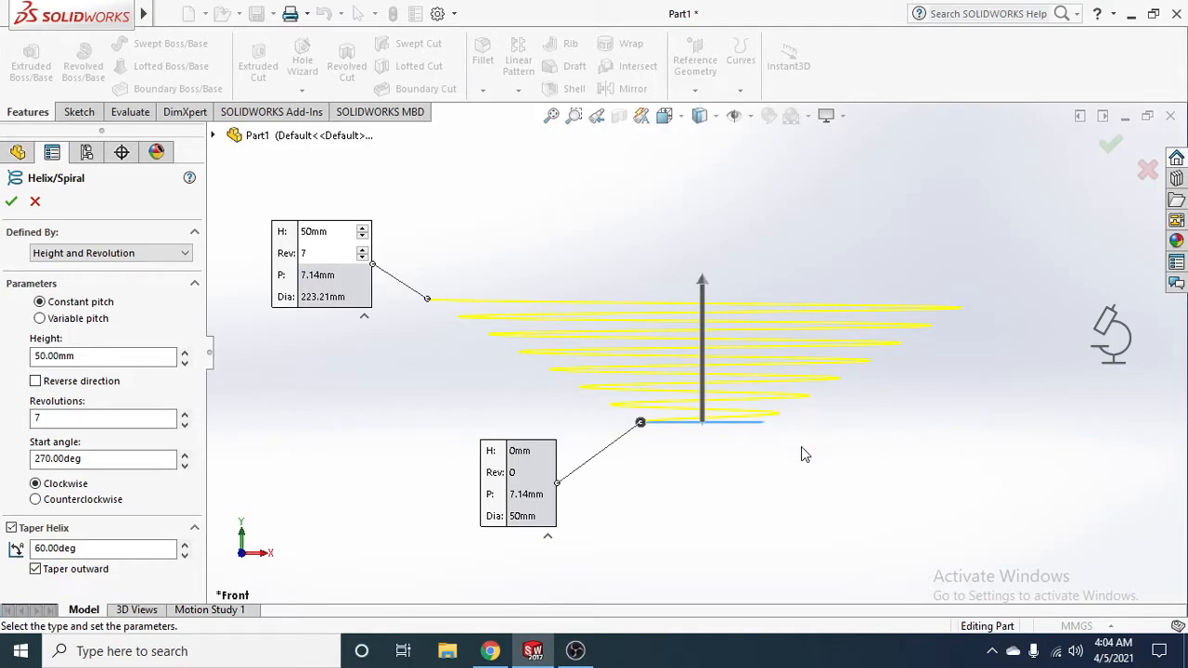
# - Reverse the helix direction and move both callouts away from the downward preview
pyautogui.click(36, 381)
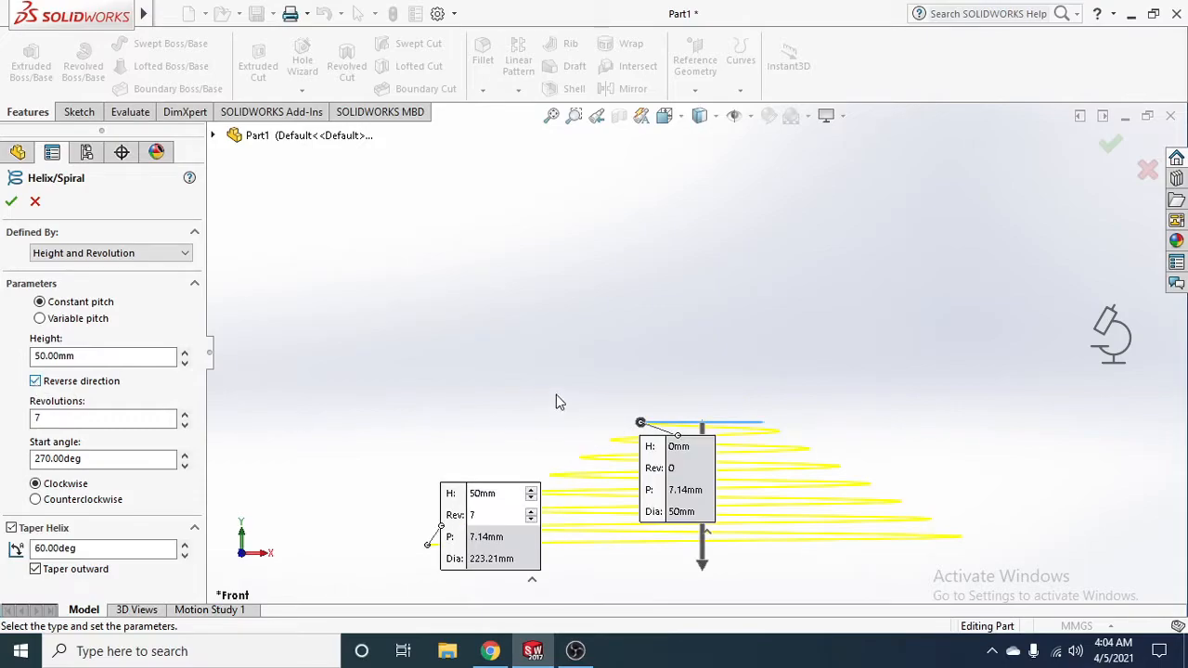
pyautogui.click(681, 115)
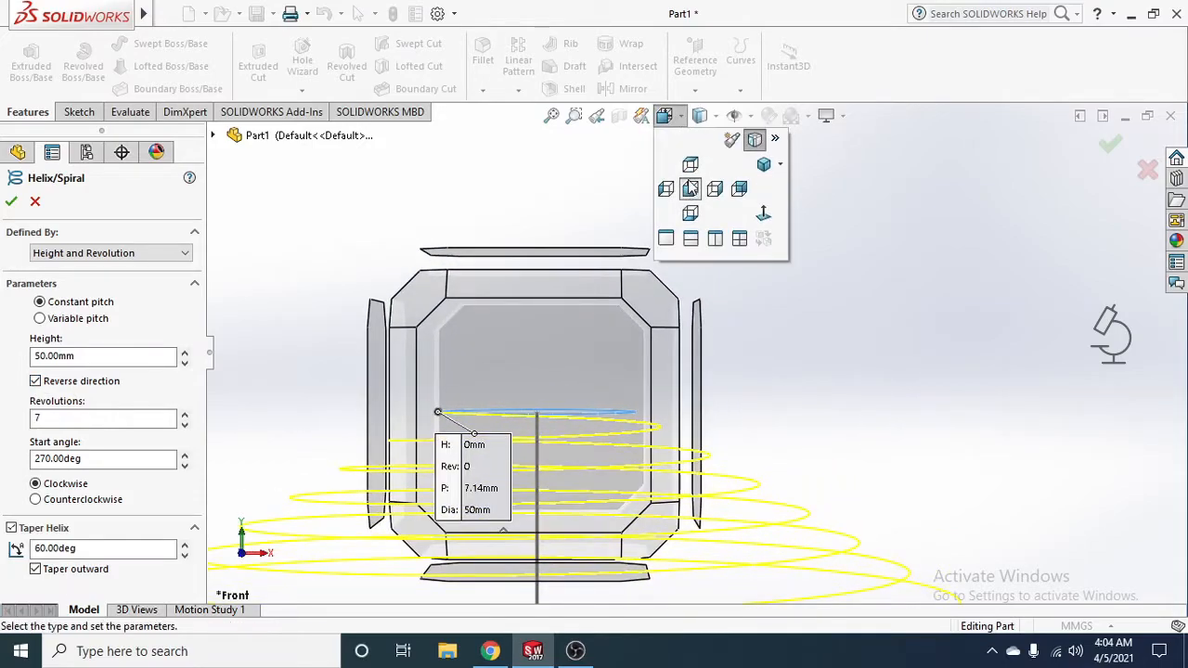
pyautogui.click(689, 184)
pyautogui.moveTo(493, 381); pyautogui.dragTo(370, 309)
pyautogui.moveTo(705, 346); pyautogui.dragTo(552, 254)
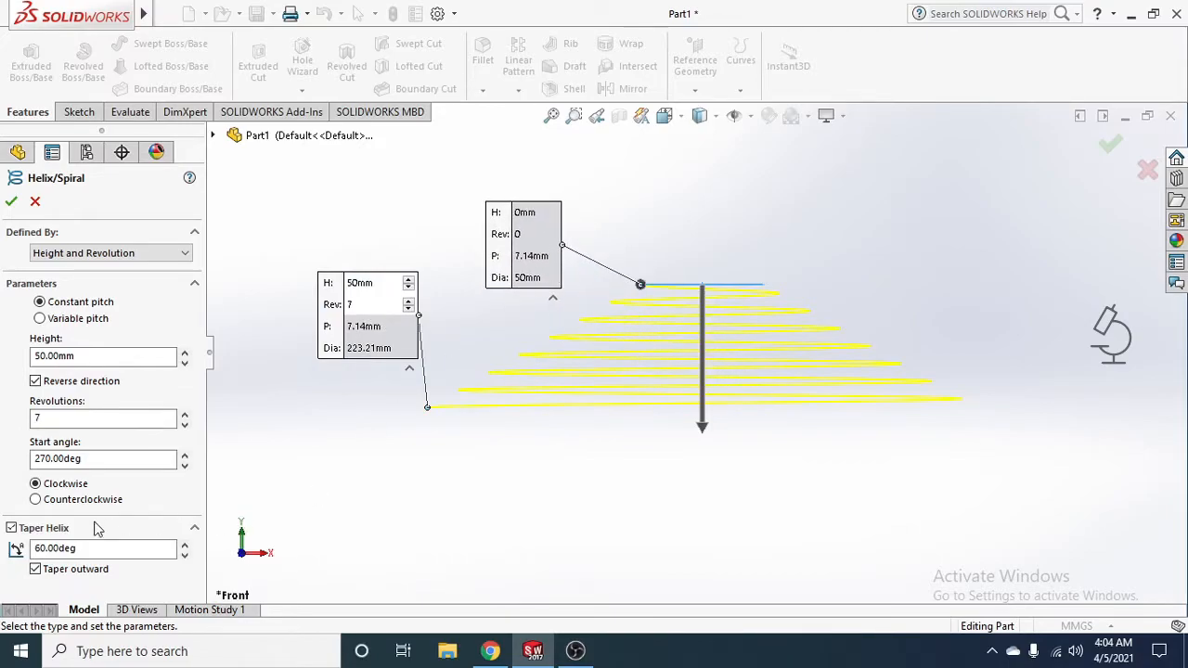
# - Try a taper angle of 30 degrees on the helix
pyautogui.doubleClick(100, 549)
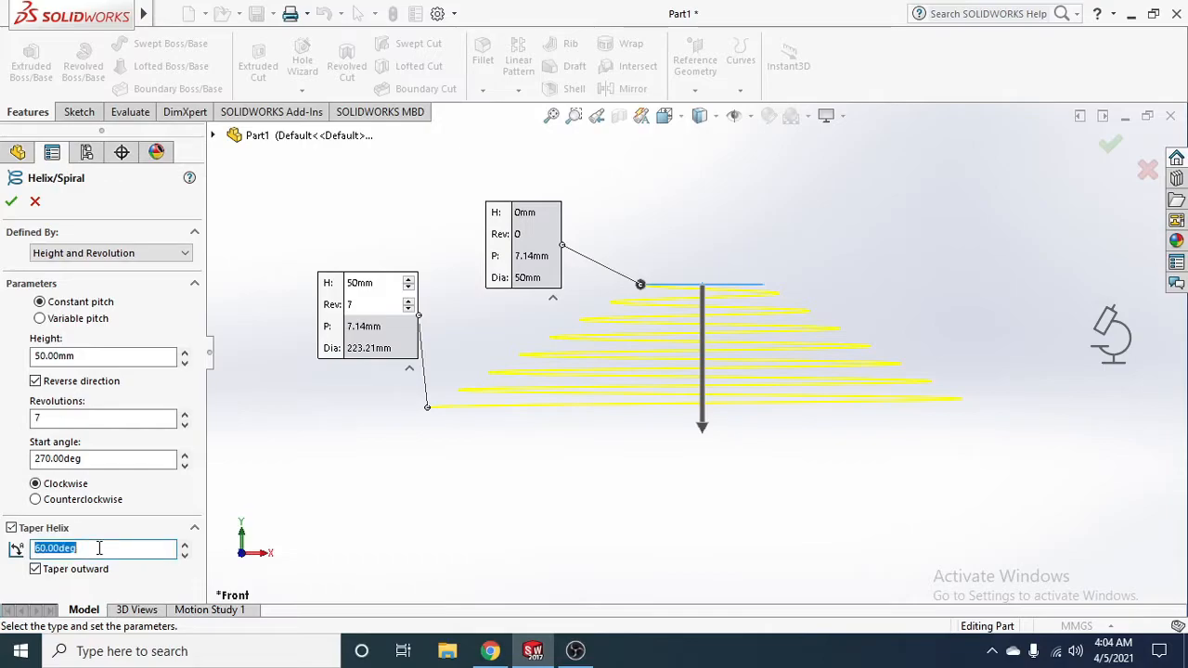
pyautogui.write('30')
pyautogui.press('Return')
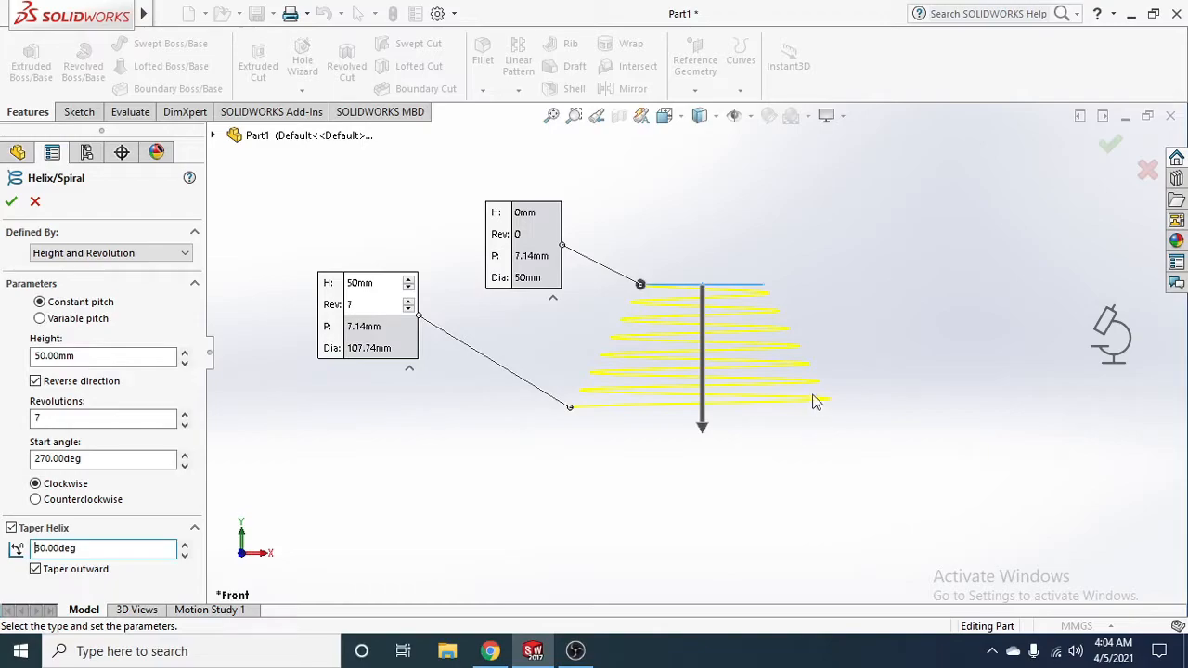
# - Try a 50-degree taper angle on the helix, switching the outward taper off and on again
pyautogui.doubleClick(143, 548)
pyautogui.write('50')
pyautogui.press('Return')
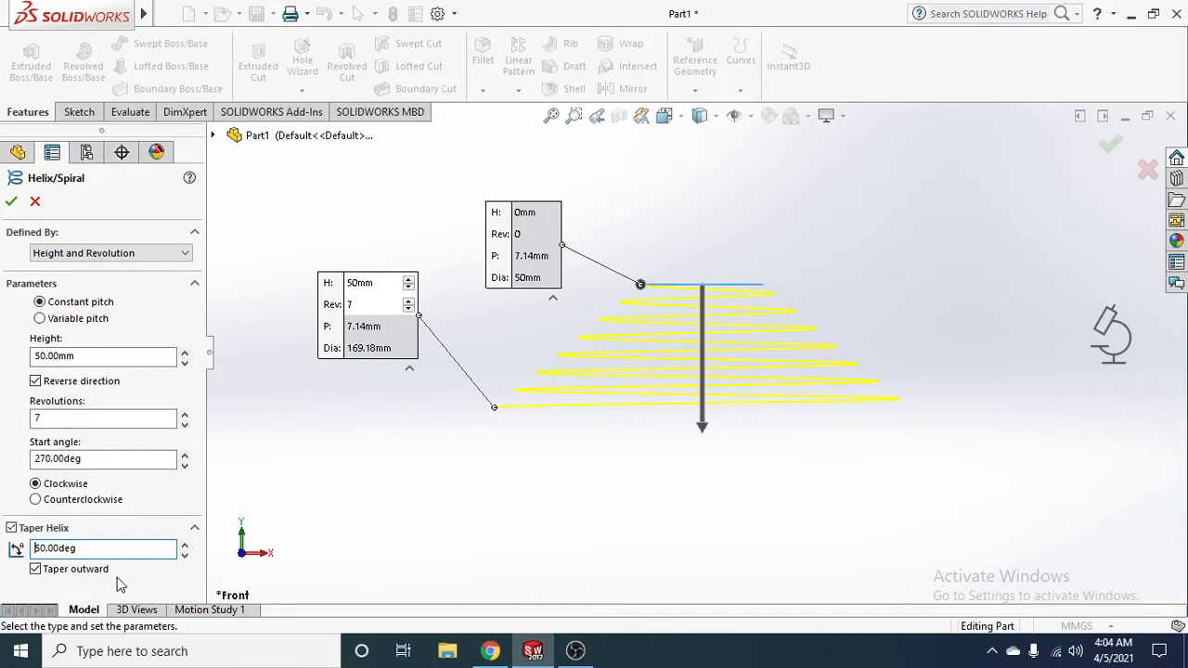
pyautogui.click(36, 570)
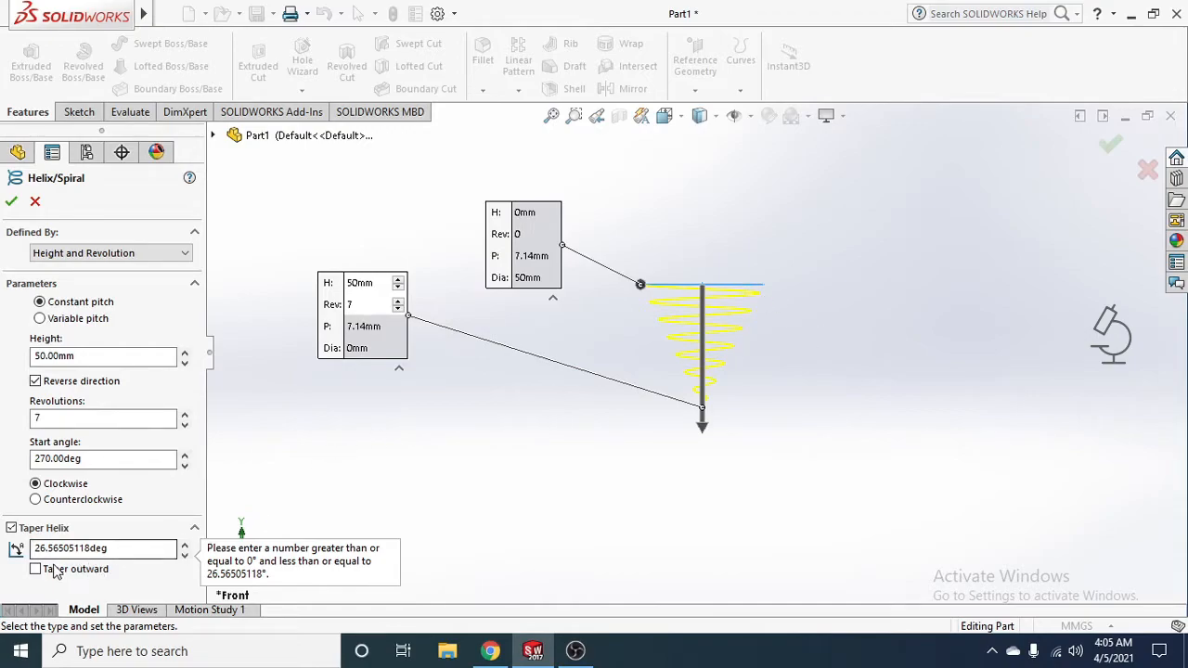
pyautogui.click(37, 569)
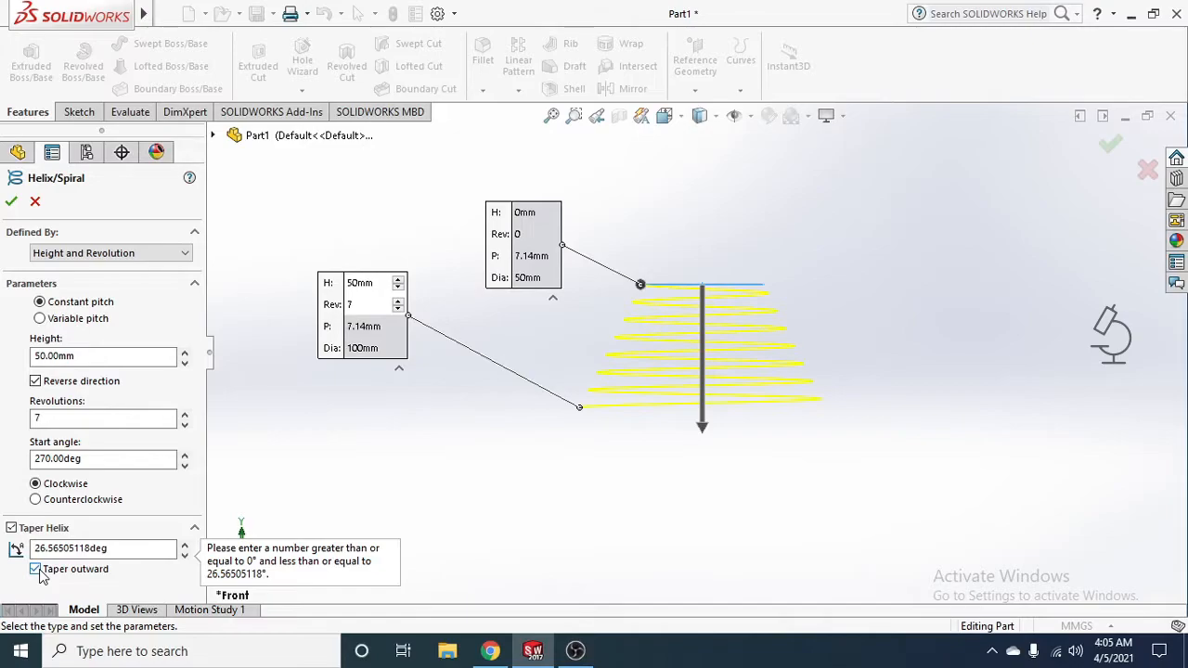
# - Set the outward taper angle to 50 degrees, accept the helix and show it in the Front view
pyautogui.doubleClick(141, 548)
pyautogui.write('50')
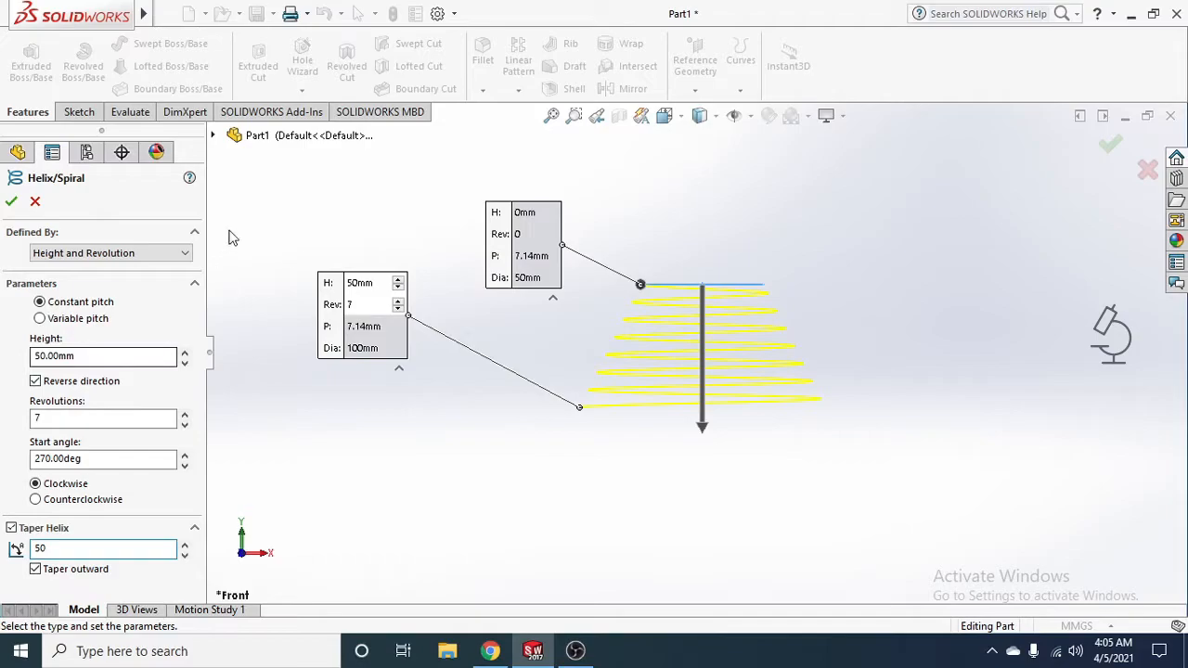
pyautogui.click(12, 205)
pyautogui.moveTo(857, 316); pyautogui.dragTo(857, 345, button='middle')
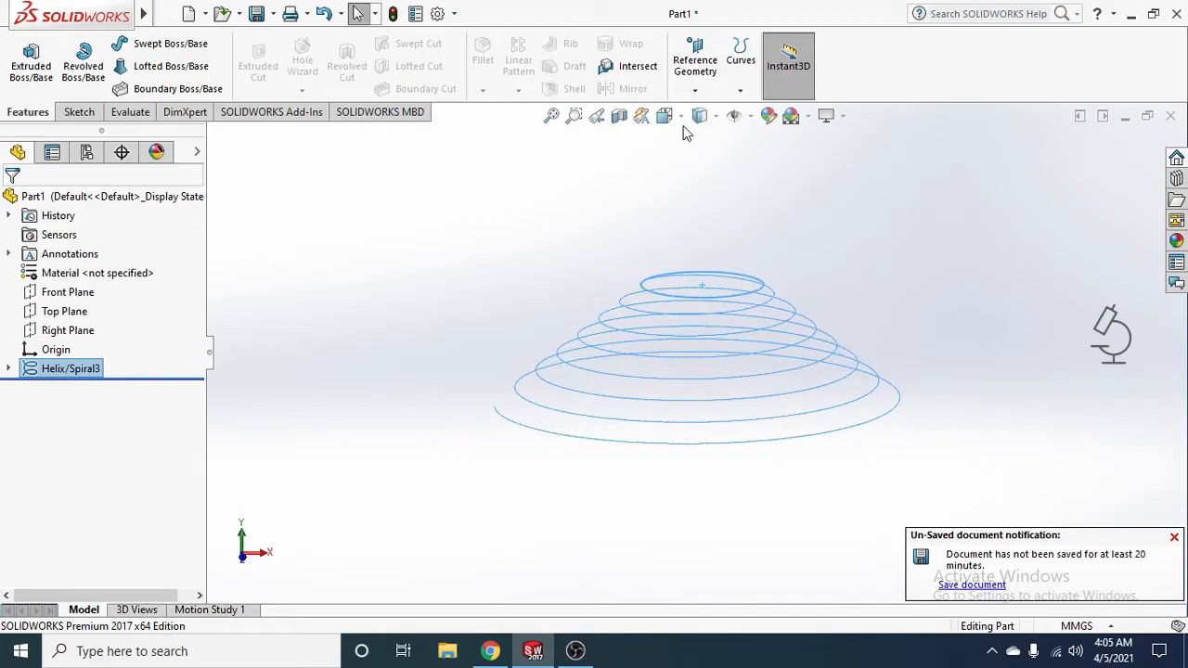
pyautogui.click(664, 115)
pyautogui.click(698, 191)
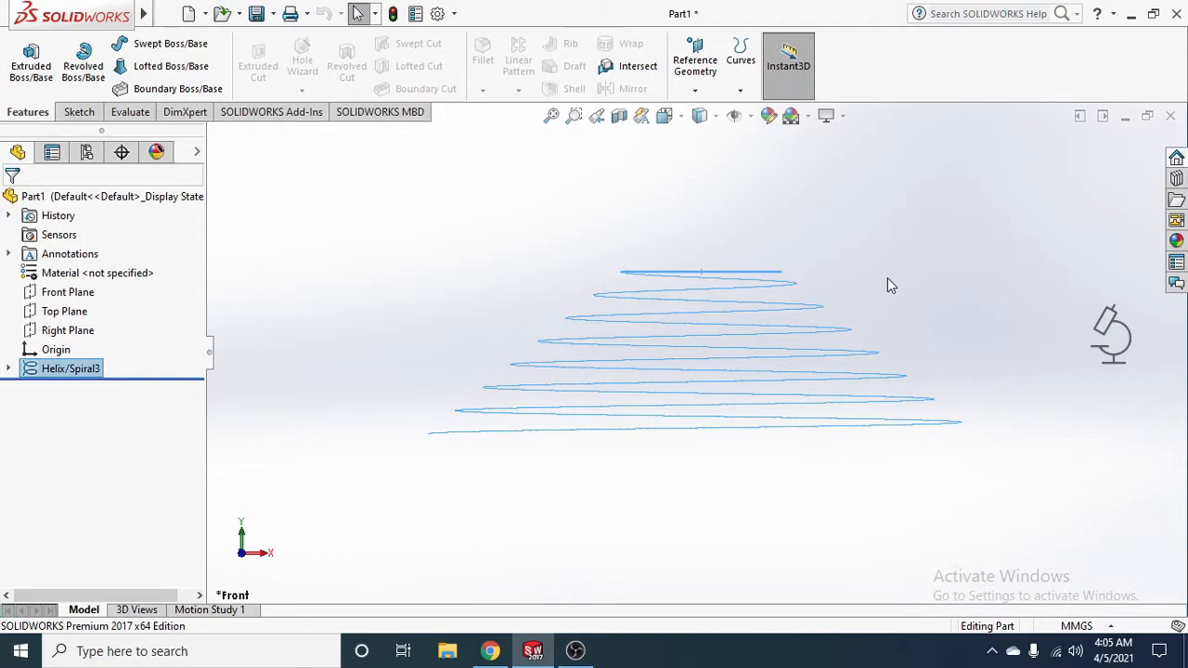
# - Start a Swept Boss/Base with a circular profile, using the tapered helix as its path
pyautogui.moveTo(891, 257); pyautogui.dragTo(906, 319)
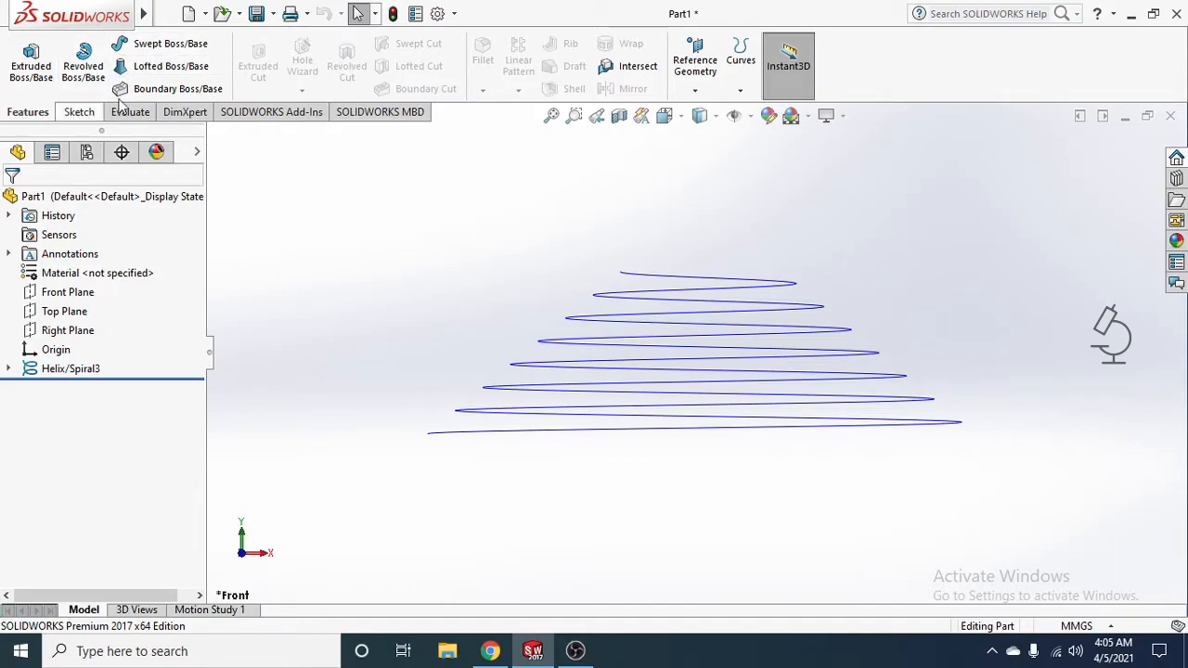
pyautogui.click(167, 49)
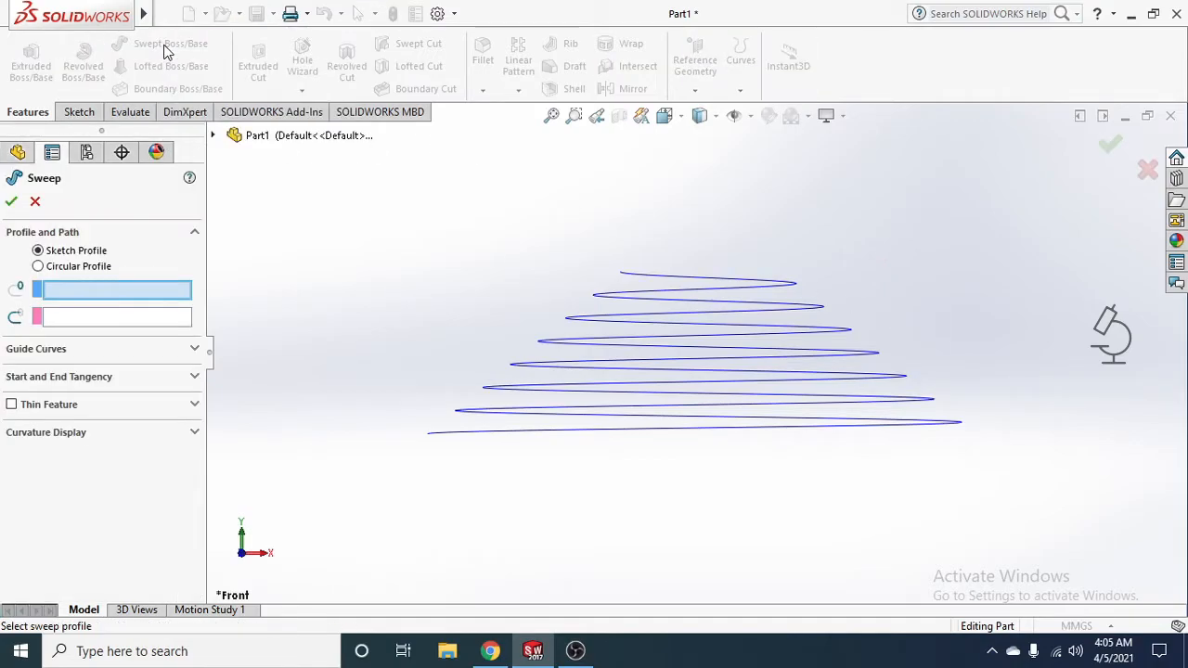
pyautogui.click(77, 269)
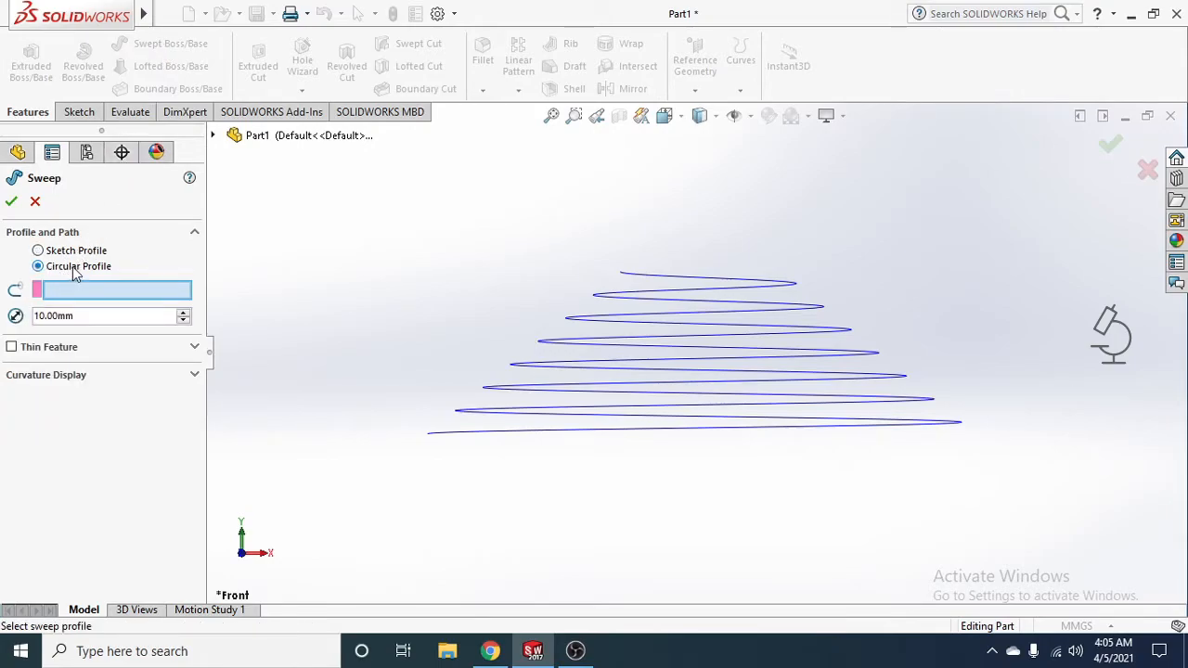
pyautogui.moveTo(838, 250); pyautogui.dragTo(885, 302, button='middle')
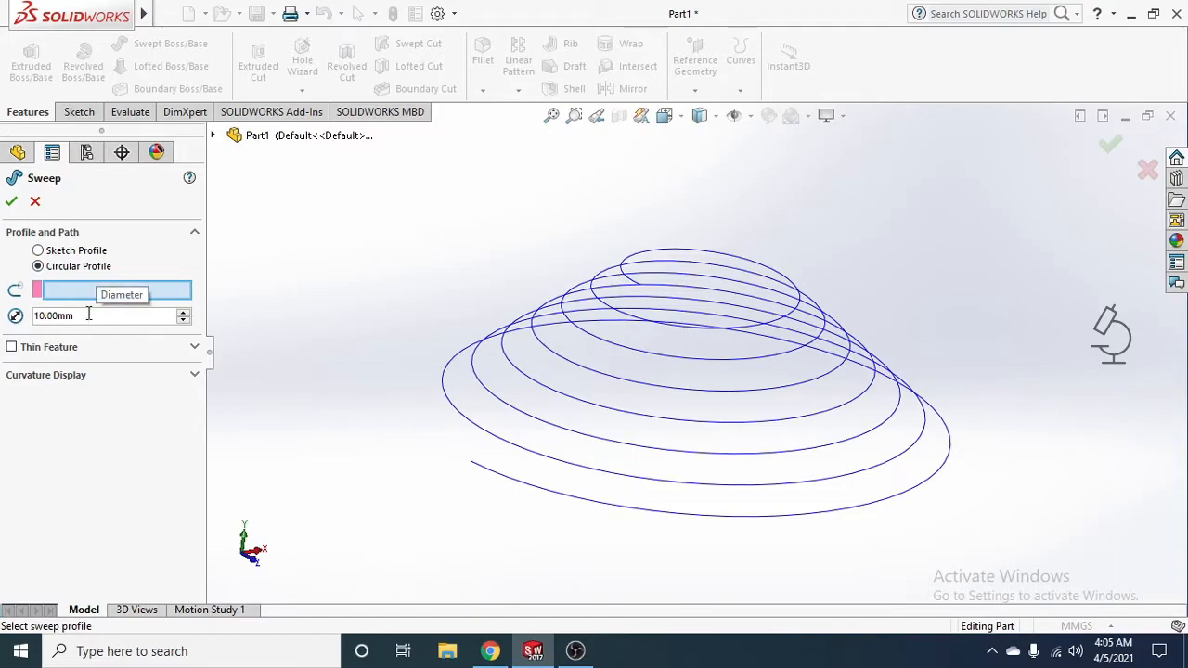
pyautogui.click(54, 289)
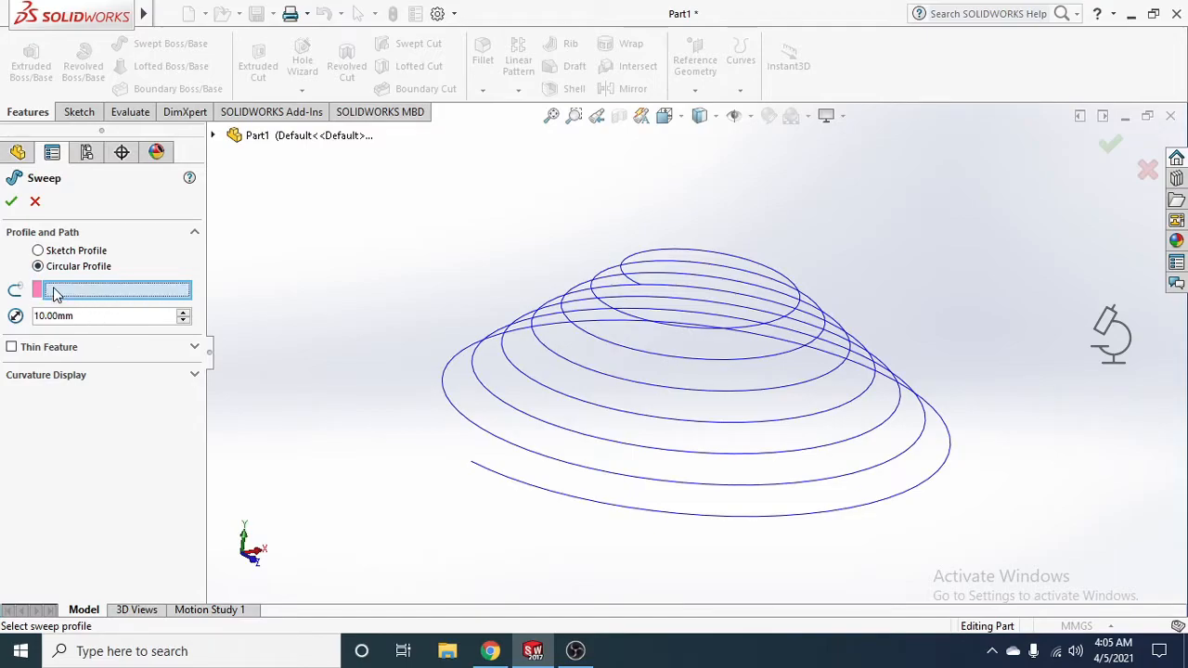
pyautogui.click(698, 257)
pyautogui.moveTo(967, 319); pyautogui.dragTo(965, 283, button='middle')
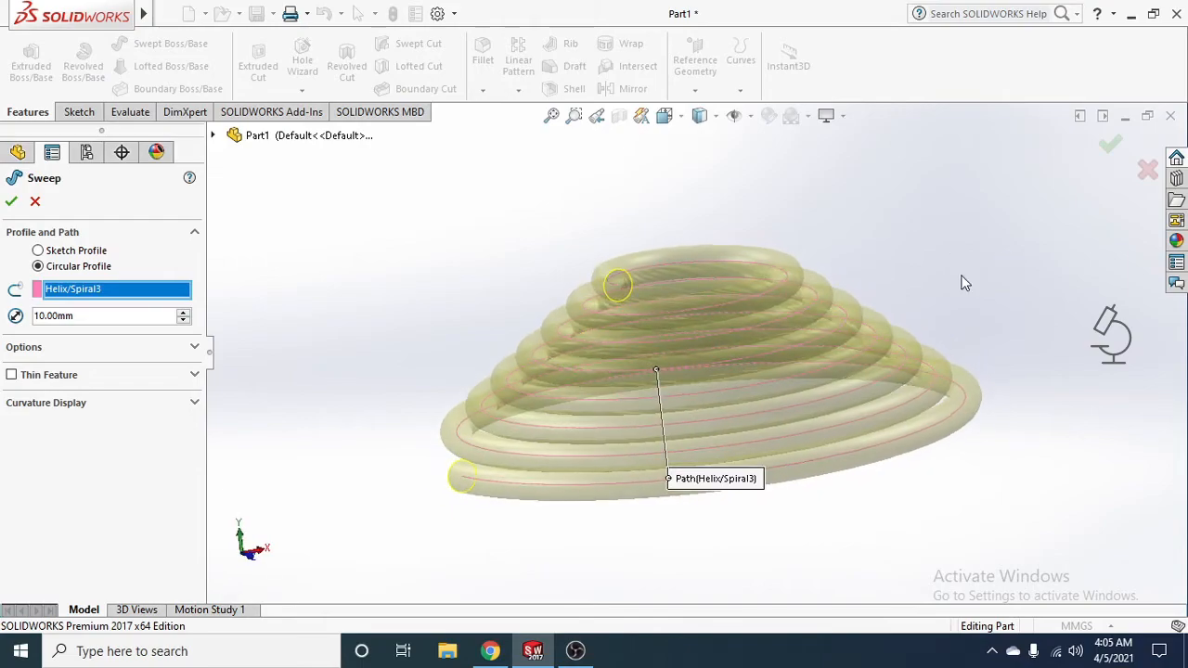
# - Set the diameter of the sweep's circular profile to 8 mm
pyautogui.doubleClick(100, 319)
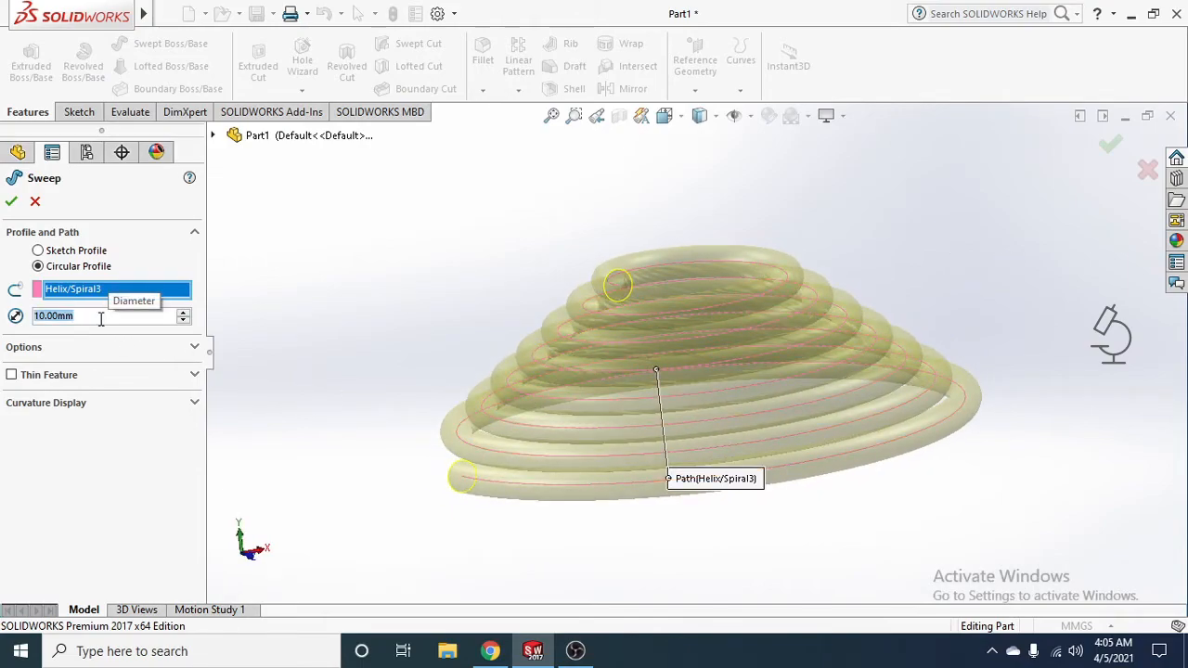
pyautogui.write('8')
pyautogui.press('Return')
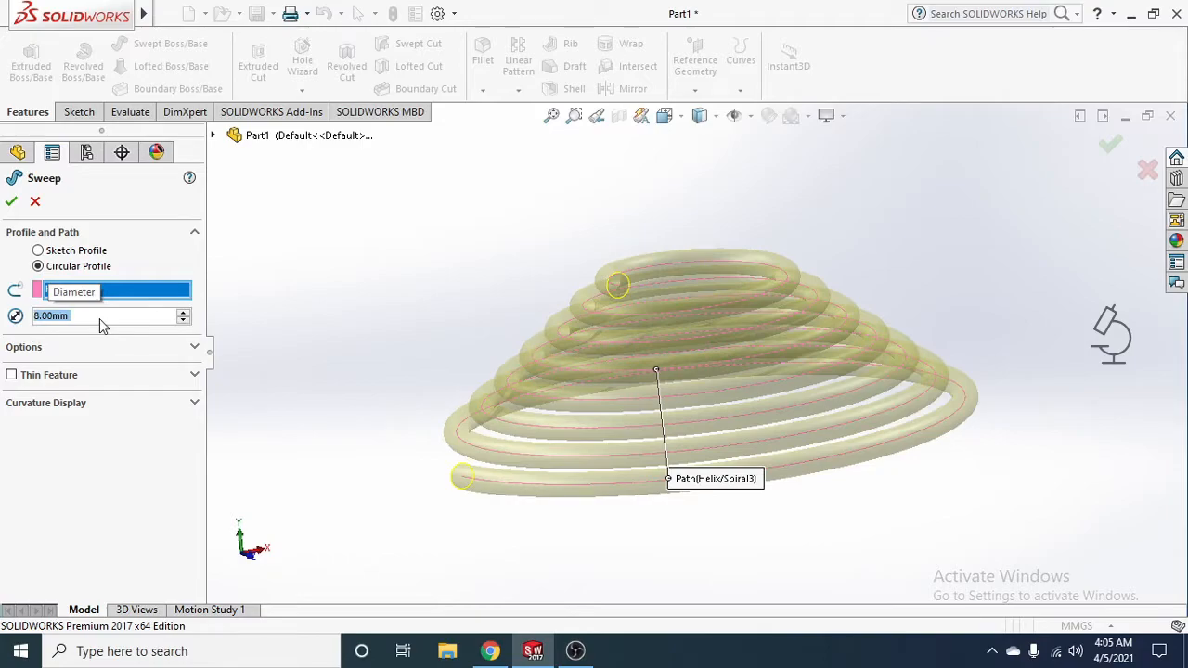
pyautogui.moveTo(483, 290); pyautogui.dragTo(511, 277, button='middle')
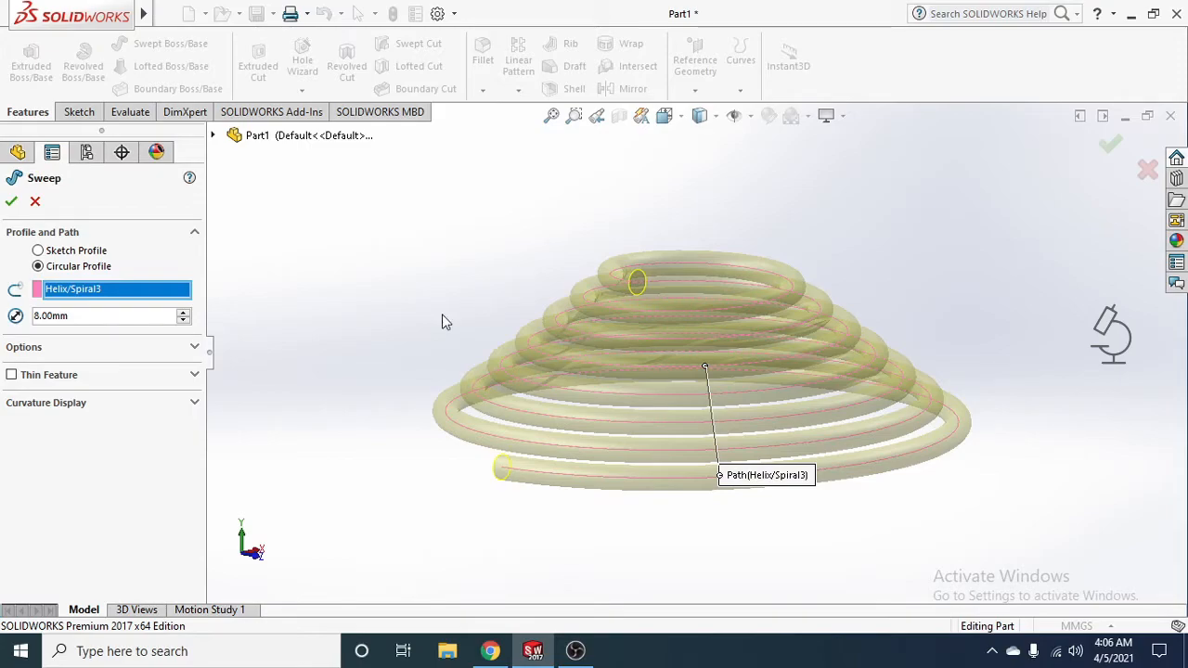
# - Make the sweep a One-Direction thin feature with a 1 mm wall and accept it
pyautogui.click(12, 375)
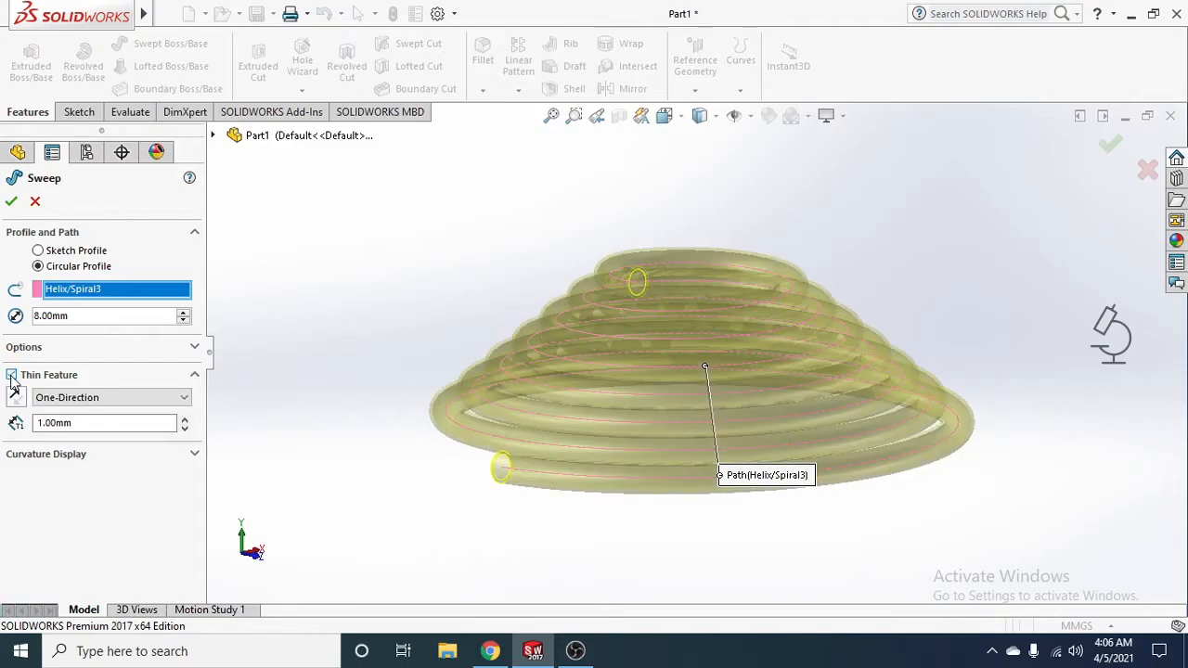
pyautogui.moveTo(943, 311); pyautogui.dragTo(888, 307, button='middle')
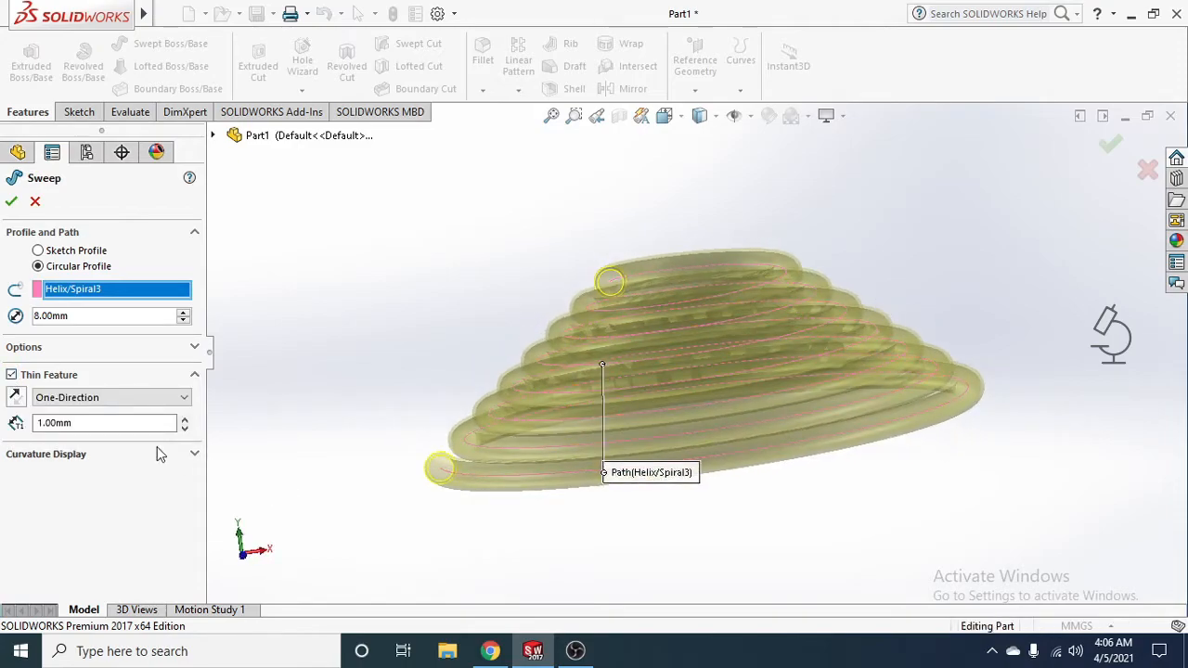
pyautogui.click(92, 405)
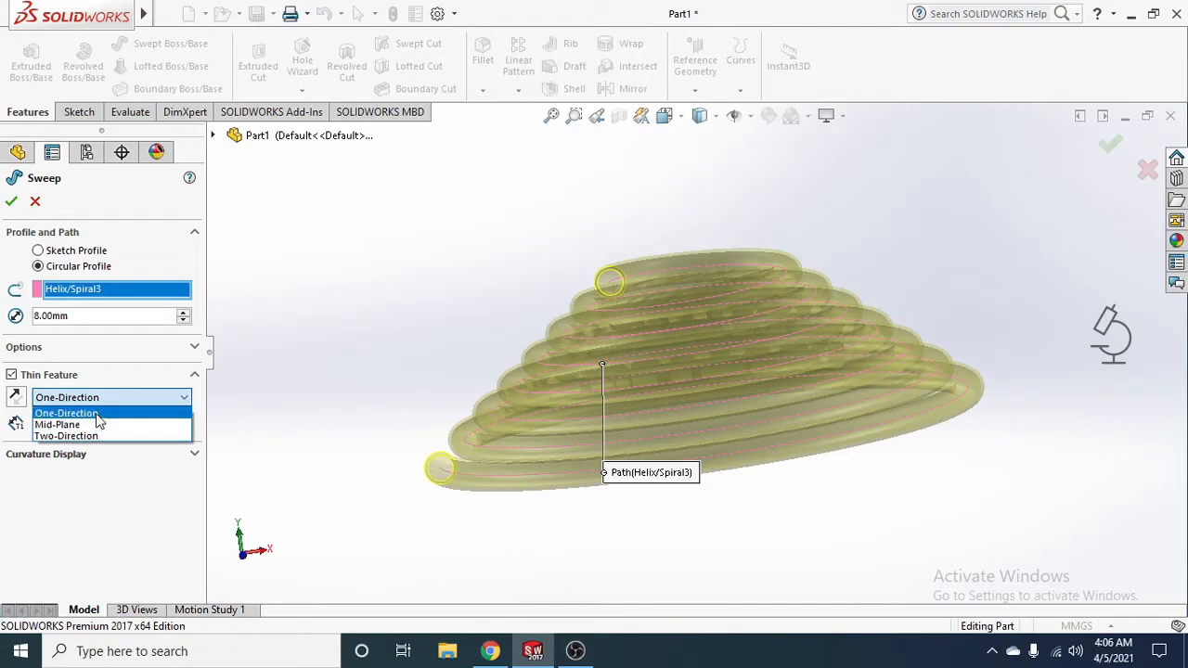
pyautogui.click(98, 516)
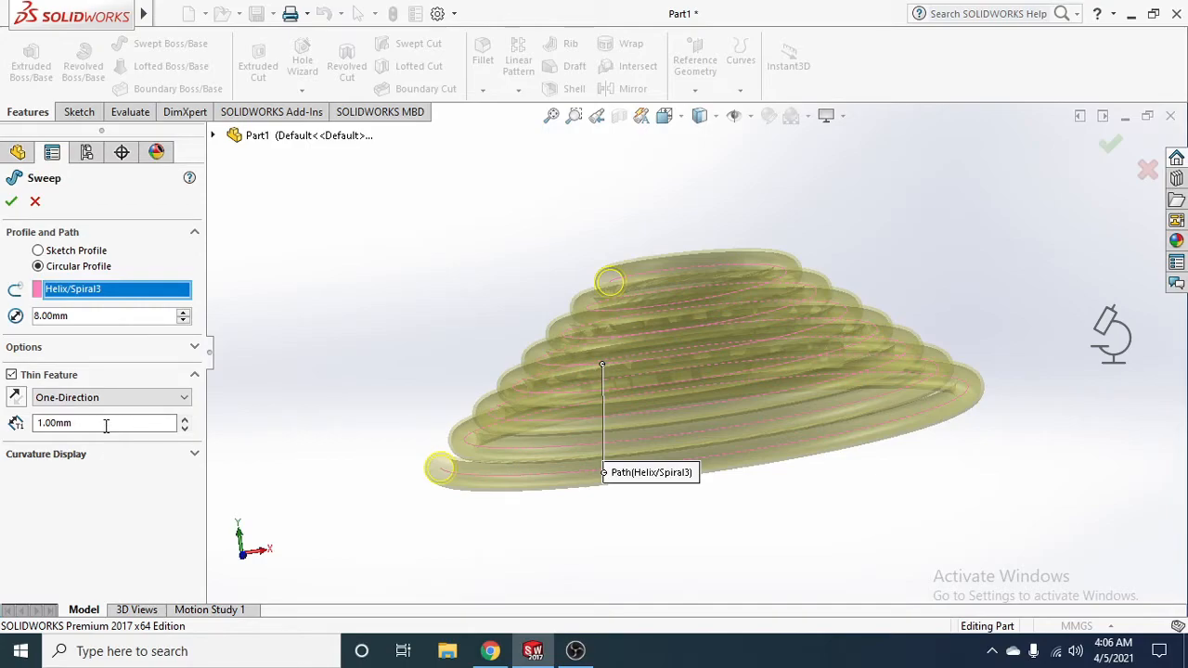
pyautogui.doubleClick(106, 423)
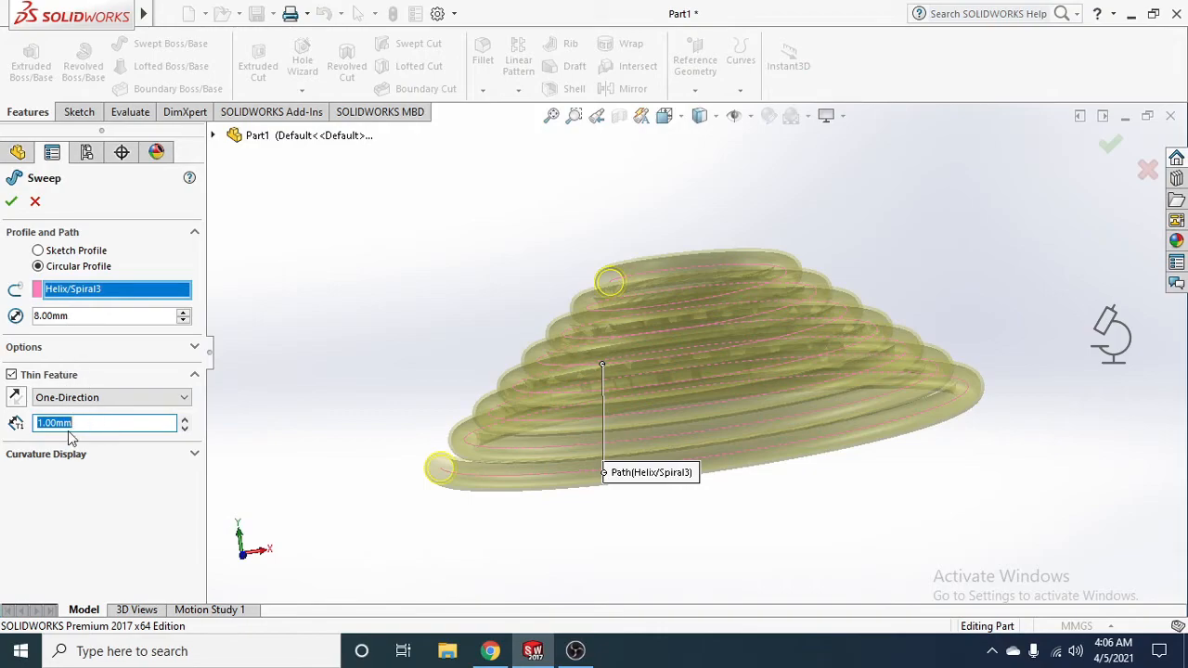
pyautogui.click(12, 200)
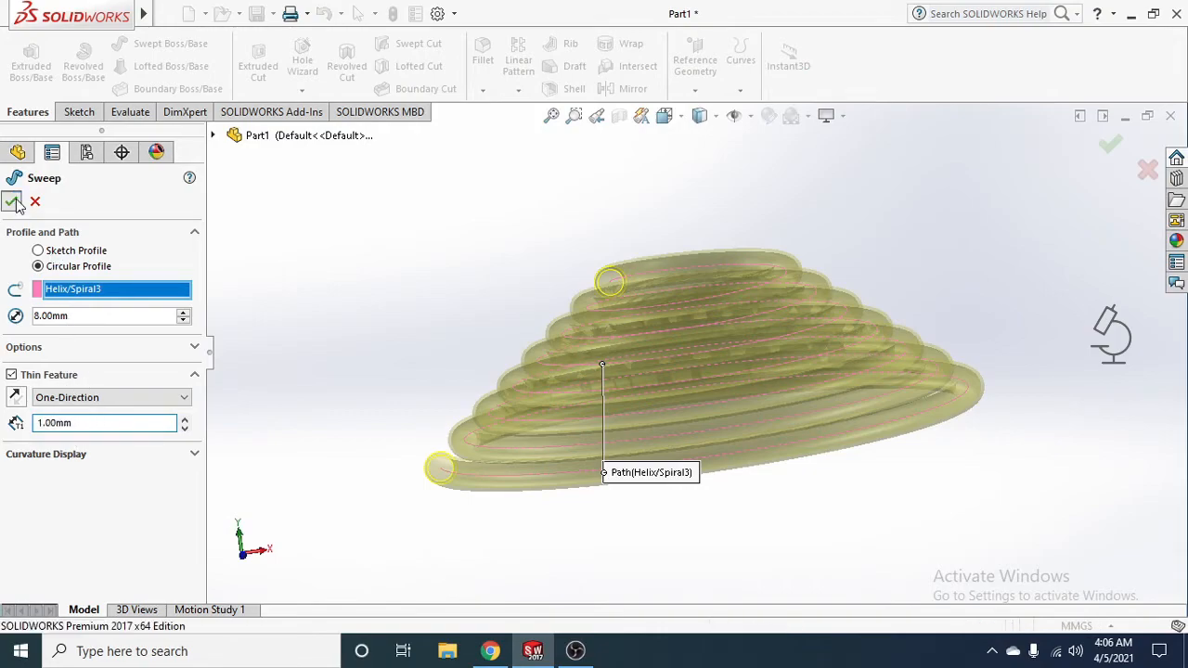
# - Orbit around the swept conical coil and show it in the Front view
pyautogui.click(665, 115)
pyautogui.click(714, 218)
pyautogui.moveTo(714, 217); pyautogui.dragTo(862, 331, button='middle')
pyautogui.click(681, 115)
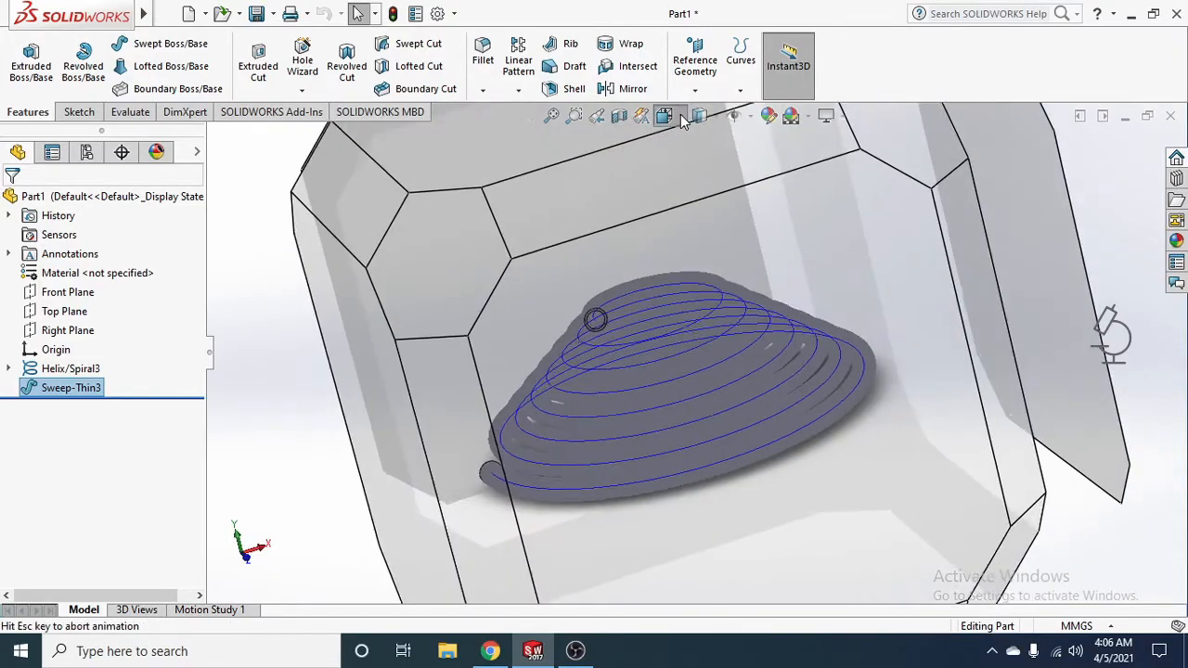
pyautogui.click(690, 197)
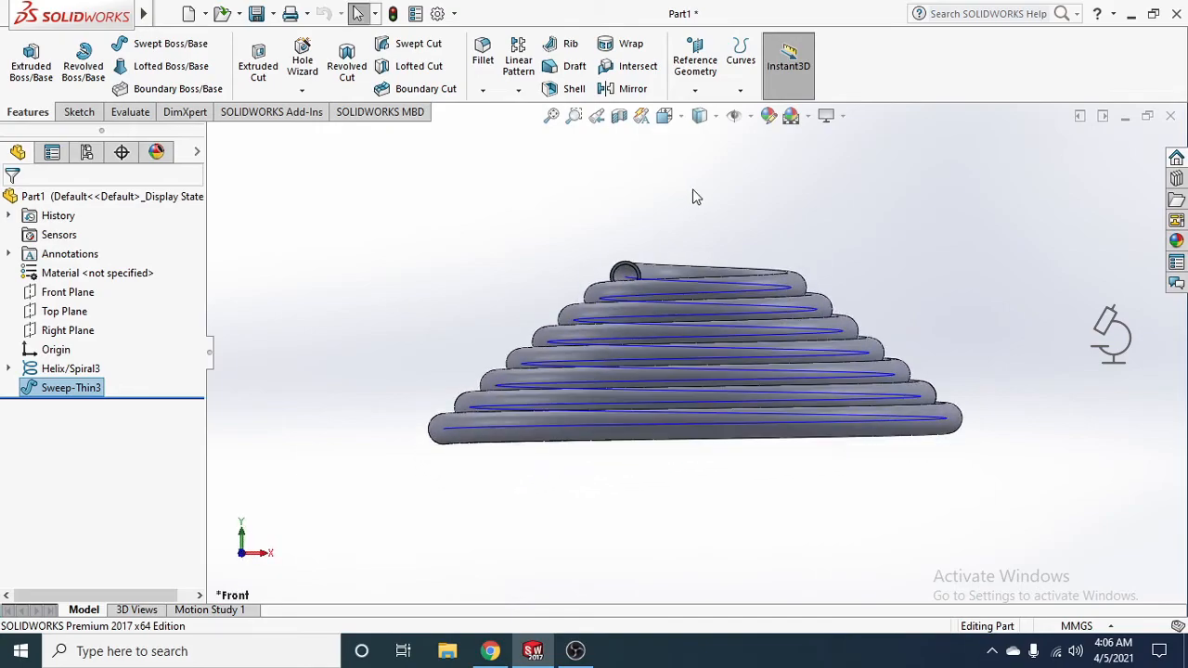
# - Examine the coil's hollow tube in a section view cut parallel to the front, and turn the section off again
pyautogui.click(619, 116)
pyautogui.click(1111, 144)
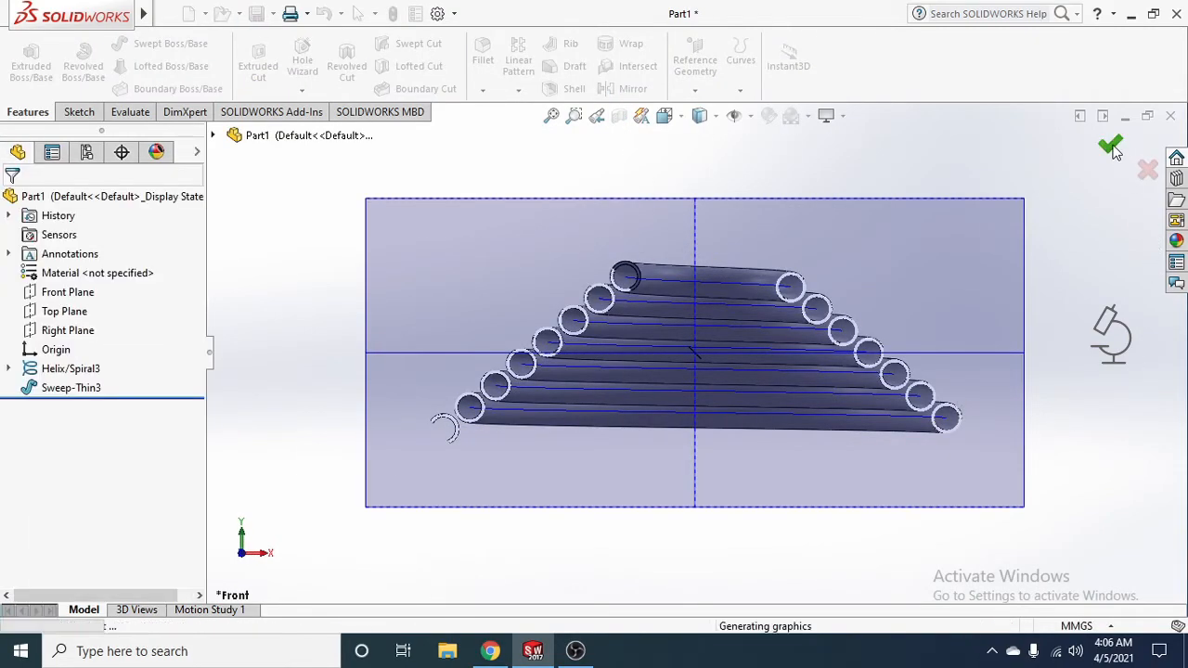
pyautogui.moveTo(965, 349); pyautogui.dragTo(971, 485, button='middle')
pyautogui.click(685, 123)
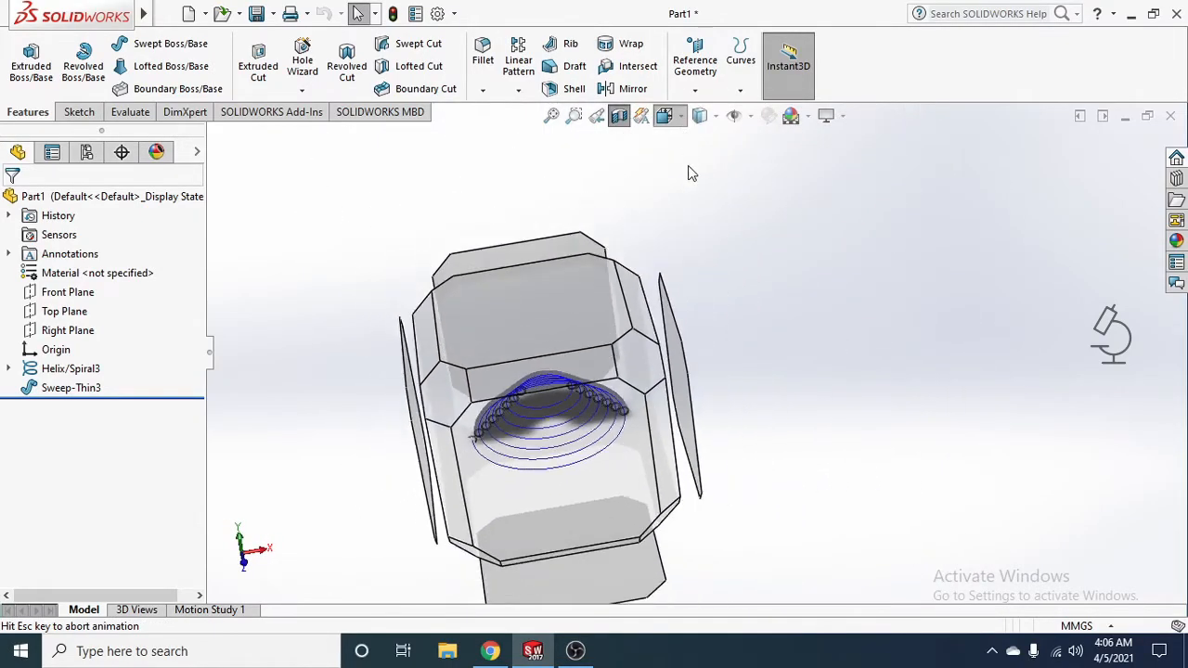
pyautogui.click(695, 192)
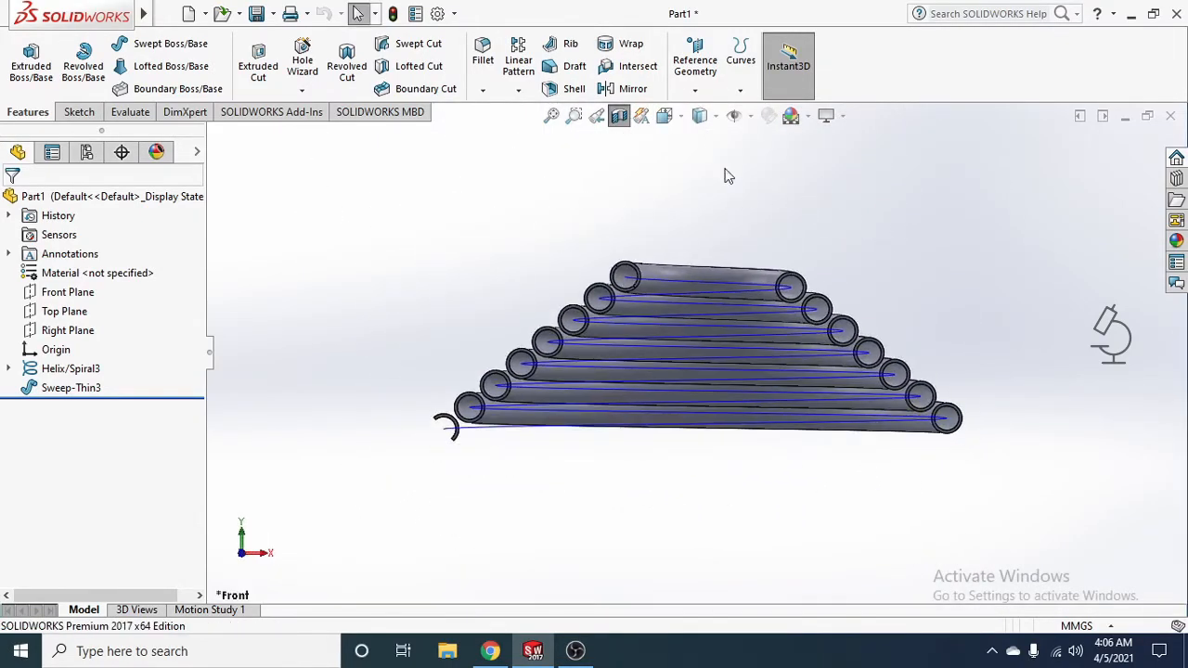
pyautogui.click(619, 115)
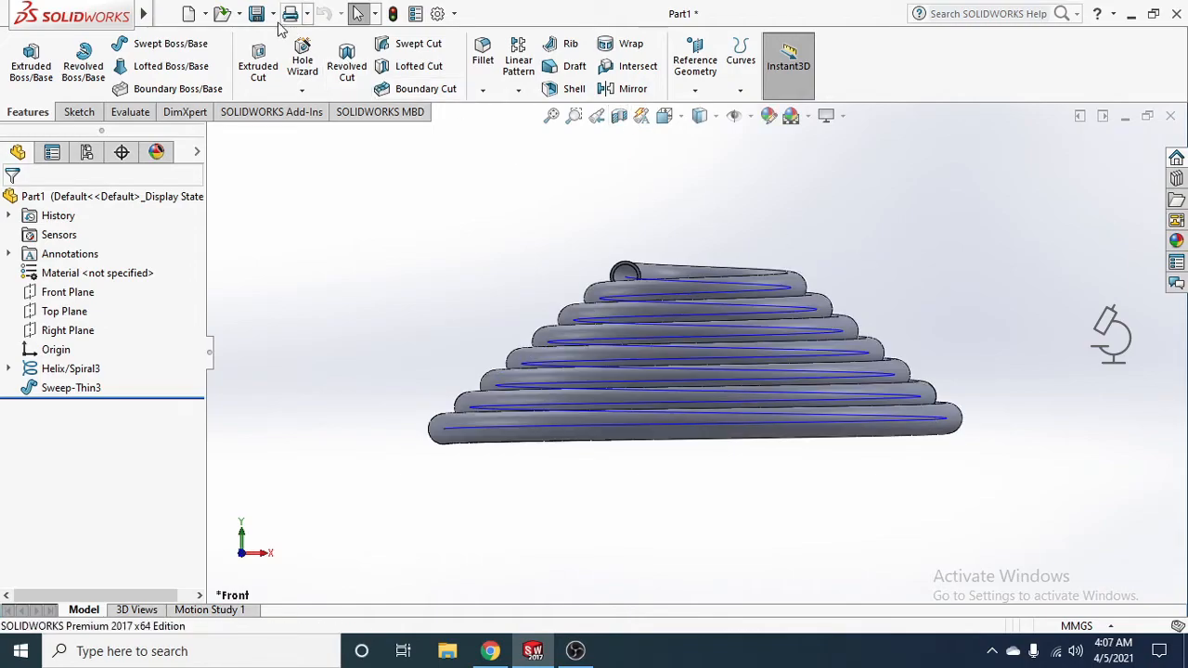
# - Save the part on the Desktop under the name "conical tube"
pyautogui.hotkey('ctrl', 's')
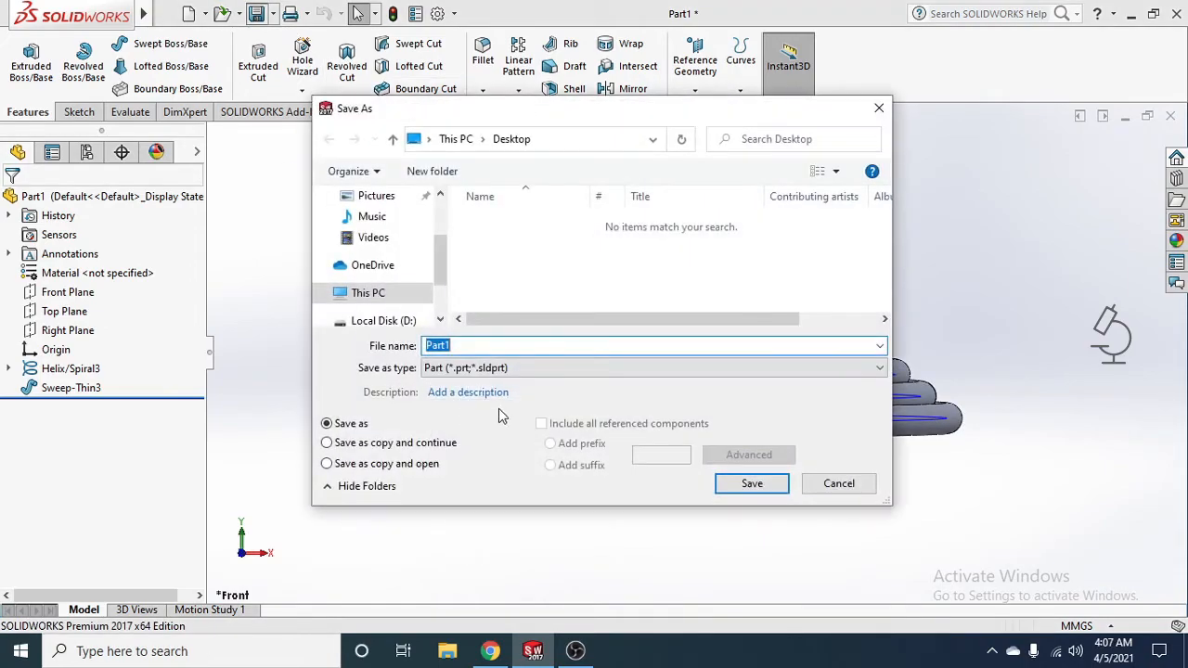
pyautogui.scroll(5, 381, 251)
pyautogui.click(377, 232)
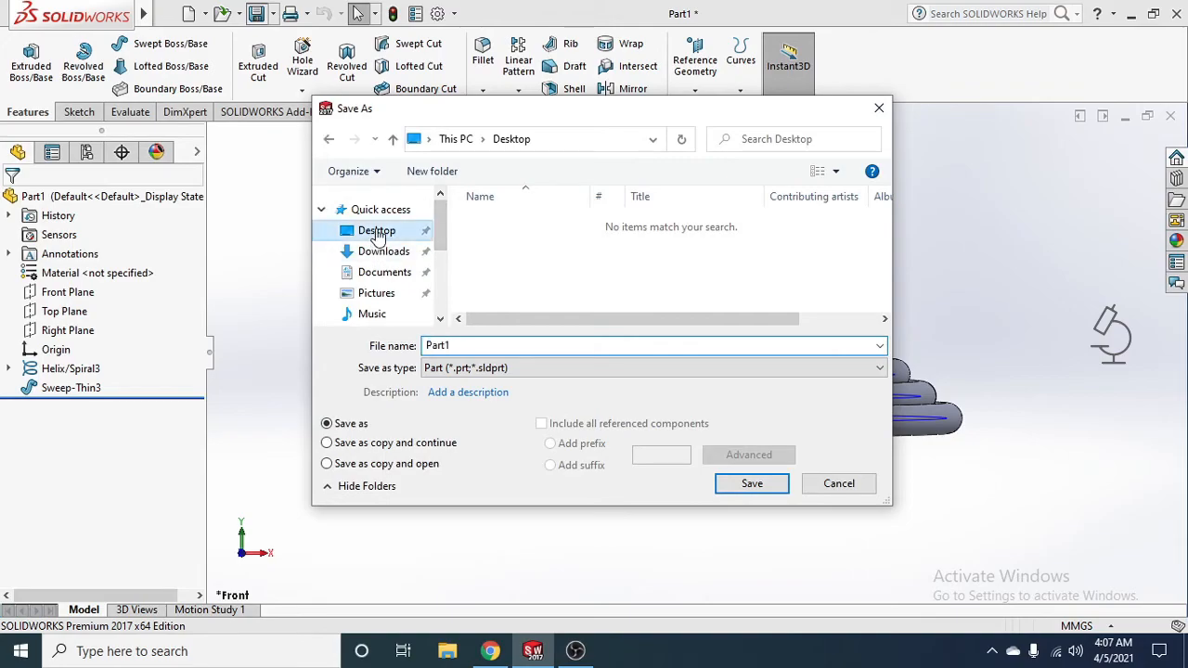
pyautogui.write('conical tube')
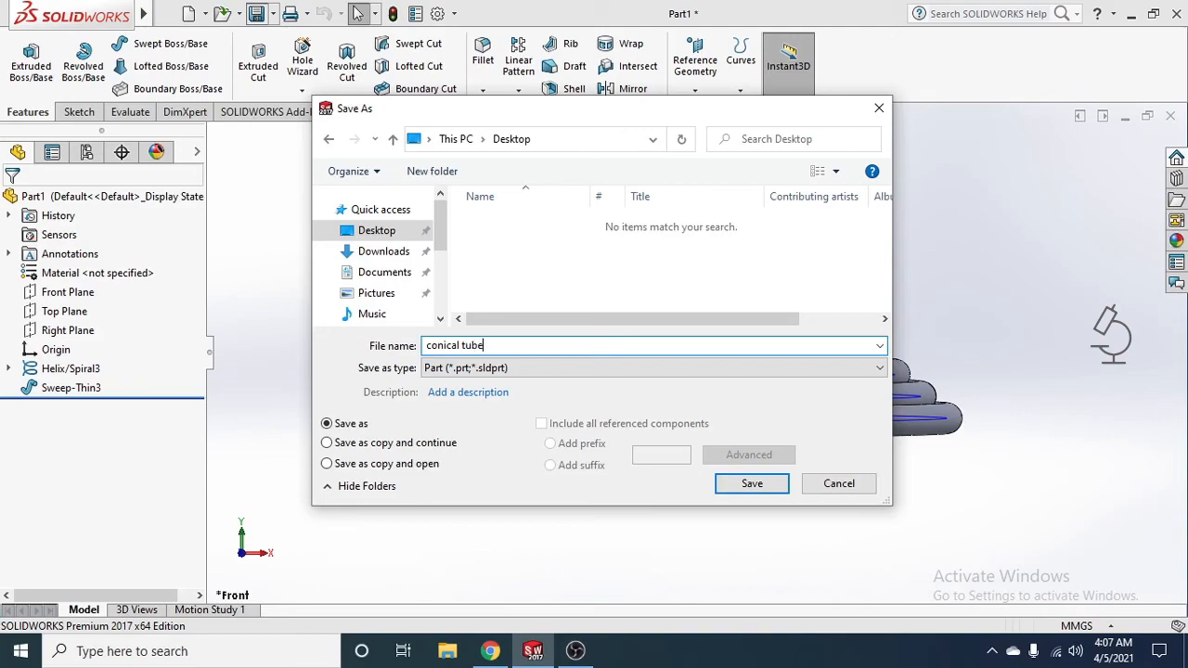
pyautogui.press('Return')
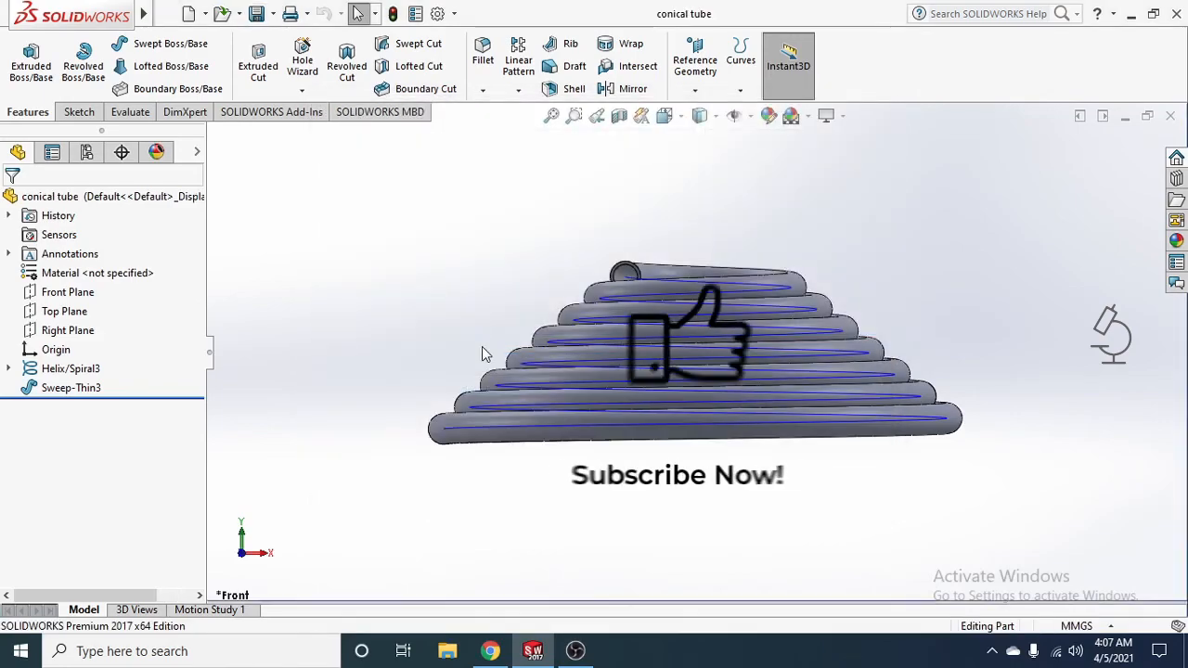